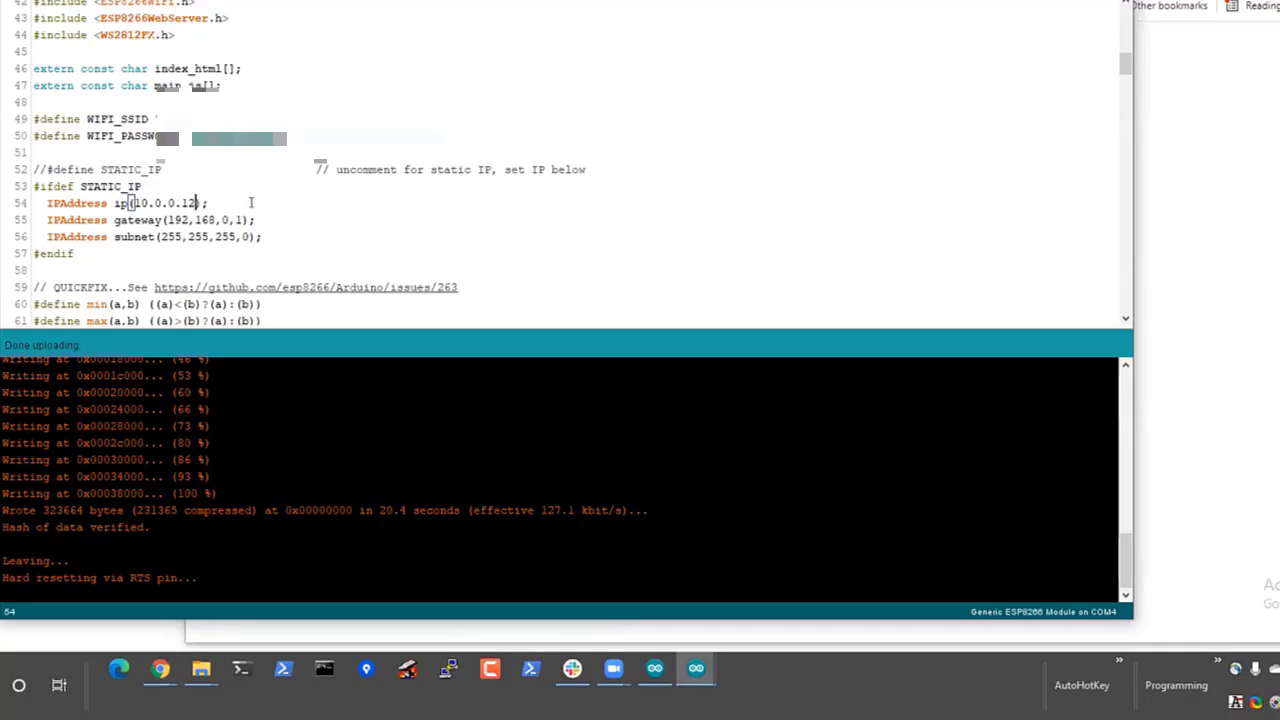
# - Replace the gateway address in the sketch with 10.0.0.1 and remove the stray characters from the gateway and subnet lines
pyautogui.press('Down')
pyautogui.press('Left')
pyautogui.press('Left')
pyautogui.press('Left')
pyautogui.press('Left')
pyautogui.hotkey('shift', 'End')
pyautogui.press('Delete')
pyautogui.write('10.0.0.1')
pyautogui.press('Down')
pyautogui.write('/')
pyautogui.press('Up')
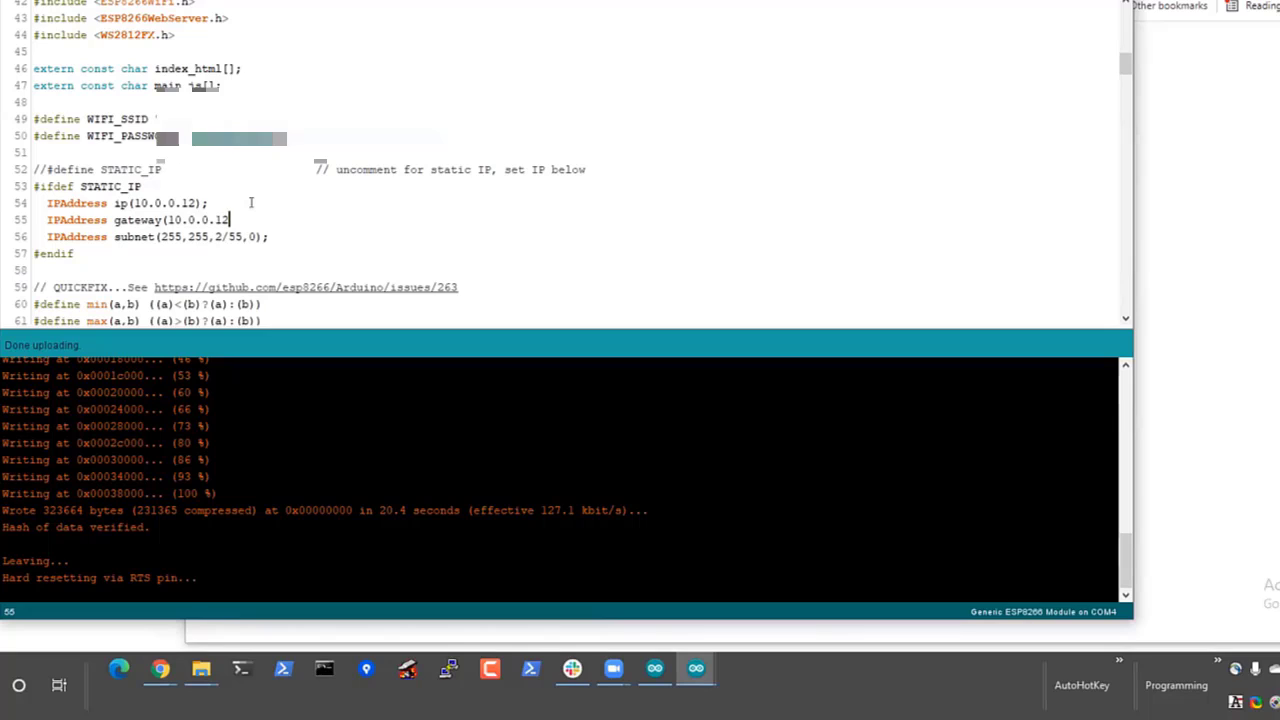
pyautogui.press('Down')
pyautogui.press('Delete')
# - Uncomment the STATIC_IP define and save the sketch
pyautogui.press('Up')
pyautogui.press('Up')
pyautogui.press('Up')
pyautogui.press('Up')
pyautogui.press('Home')
pyautogui.press('Delete')
pyautogui.press('Delete')
pyautogui.hotkey('alt', 'f')
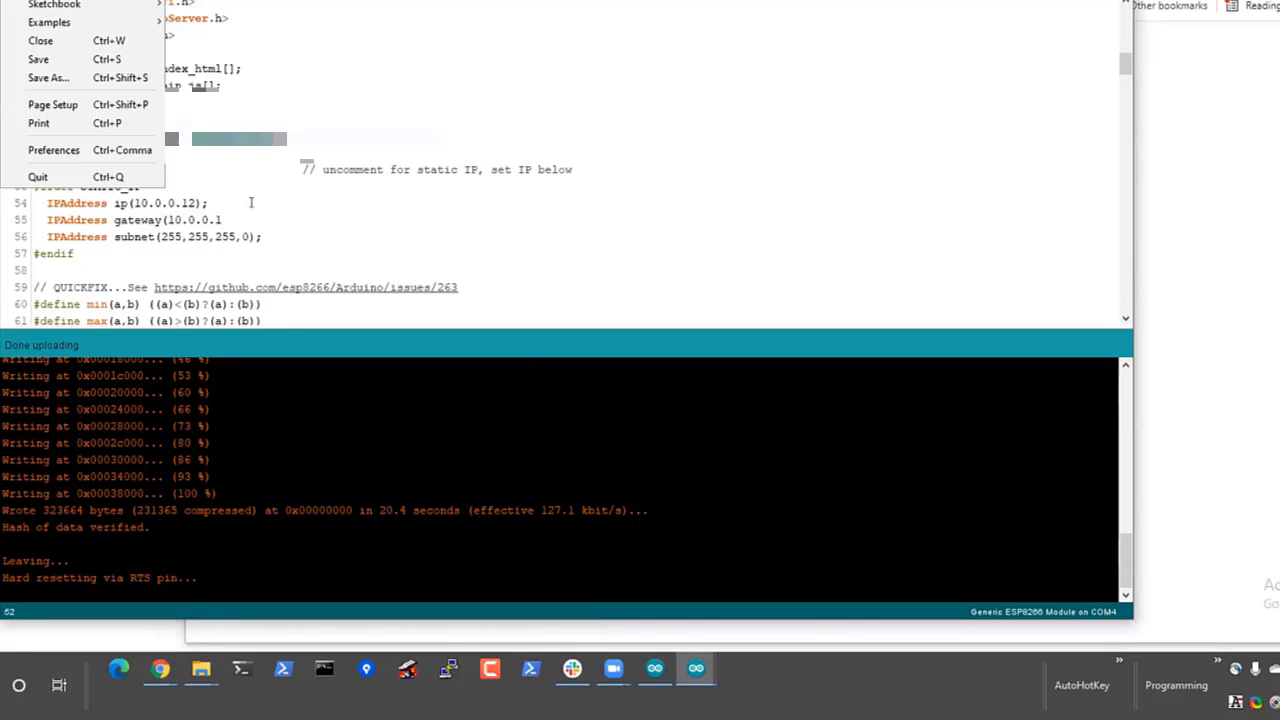
pyautogui.click(63, 59)
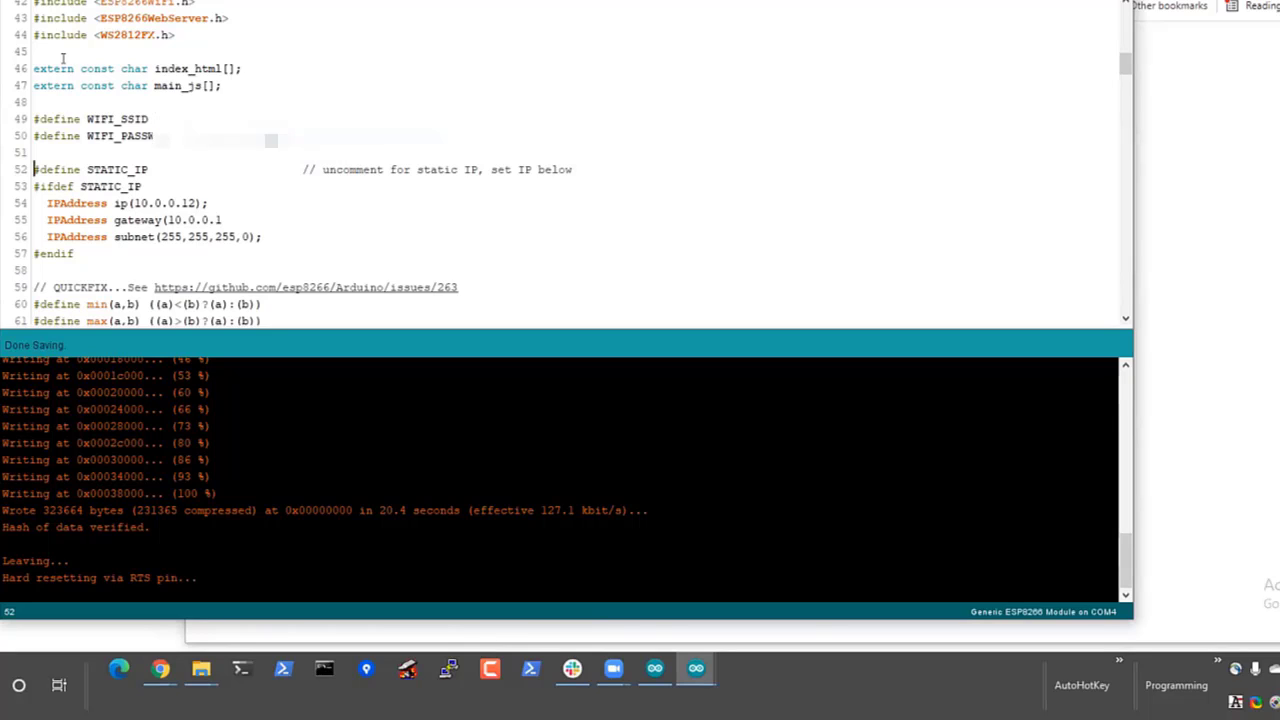
# - Close the gateway line with ");", save the sketch and upload it to the board
pyautogui.press('Down')
pyautogui.press('Down')
pyautogui.press('Down')
pyautogui.press('End')
pyautogui.write(');')
pyautogui.hotkey('alt', 'f')
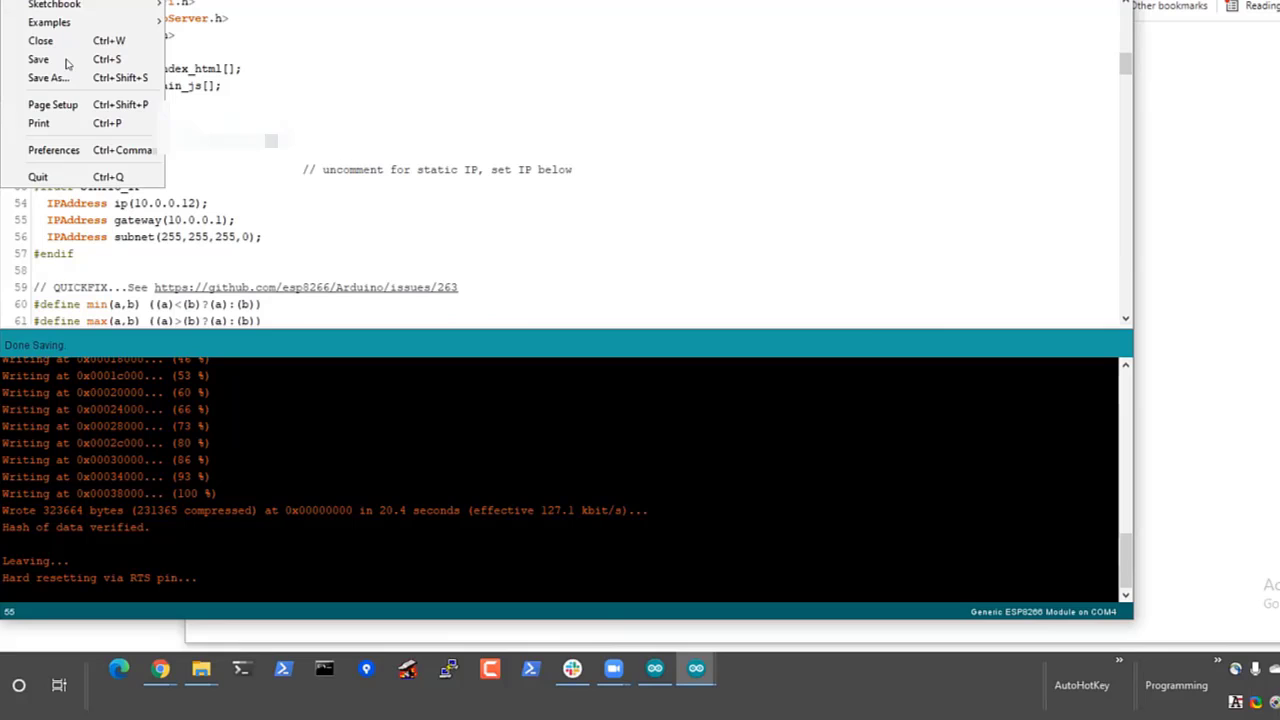
pyautogui.click(67, 64)
pyautogui.hotkey('ctrl', 'u')
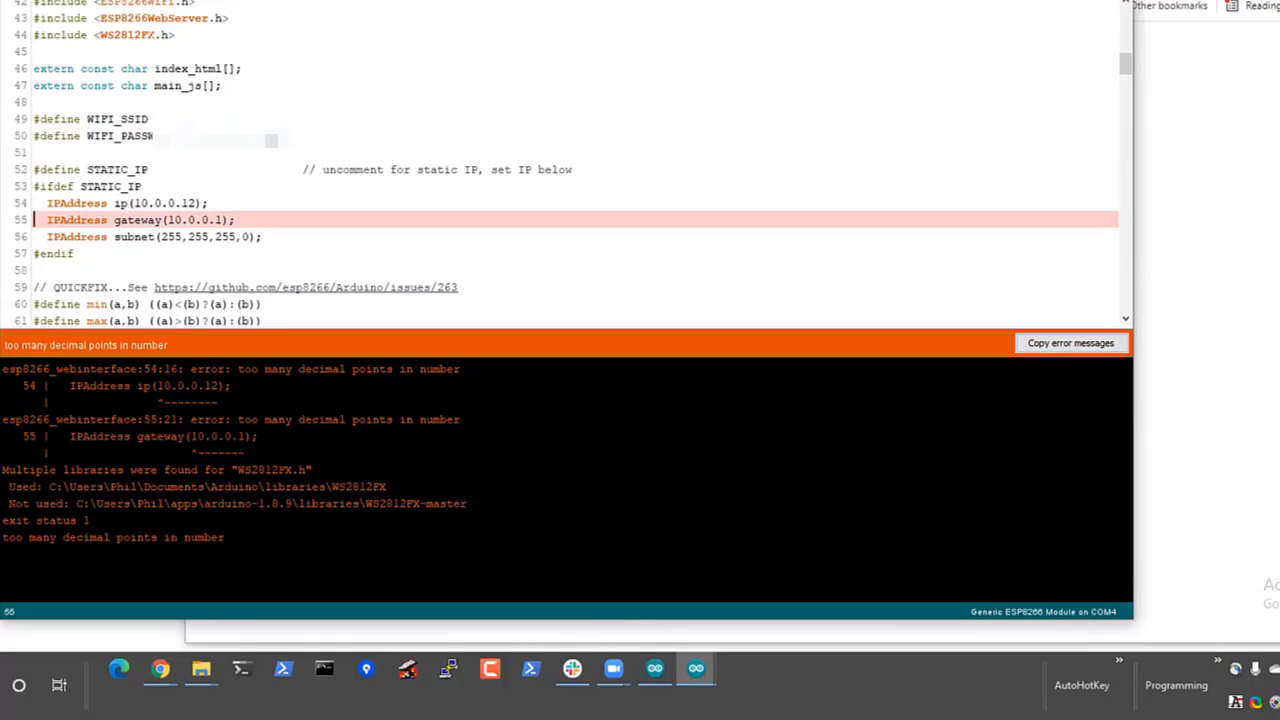
# - Rewrite the gateway address with commas instead of dots, as 10,0,0,1
pyautogui.press('Down')
pyautogui.press('Right')
pyautogui.press('Right')
pyautogui.press('Right')
pyautogui.press('Right')
pyautogui.press('Right')
pyautogui.press('Right')
pyautogui.press('Right')
pyautogui.press('Right')
pyautogui.press('Right')
pyautogui.press('Right')
pyautogui.press('Right')
pyautogui.press('Right')
pyautogui.press('Right')
pyautogui.press('Right')
pyautogui.press('Right')
pyautogui.press('Right')
pyautogui.press('Right')
pyautogui.press('Right')
pyautogui.press('Right')
pyautogui.press('Right')
pyautogui.press('Right')
pyautogui.write(',')
pyautogui.press('Right')
pyautogui.press('Delete')
pyautogui.press('Left')
pyautogui.press('Left')
pyautogui.press('BackSpace')
pyautogui.press('Right')
pyautogui.press('Right')
pyautogui.write(',0')
pyautogui.press('Delete')
pyautogui.press('Delete')
pyautogui.write(',')
pyautogui.press('Right')
# - Rewrite the static IP address with commas instead of dots, as 10,0,0,12
pyautogui.press('Up')
pyautogui.press('Left')
pyautogui.press('Left')
pyautogui.press('Left')
pyautogui.press('Left')
pyautogui.press('BackSpace')
pyautogui.write(',')
pyautogui.press('Left')
pyautogui.press('Left')
pyautogui.press('Left')
pyautogui.press('Delete')
pyautogui.write(',')
pyautogui.press('Left')
pyautogui.press('Left')
pyautogui.press('Left')
pyautogui.press('Delete')
pyautogui.write(',')
# - Save the corrected sketch, compile it and upload it to the ESP8266
pyautogui.hotkey('alt', 'f')
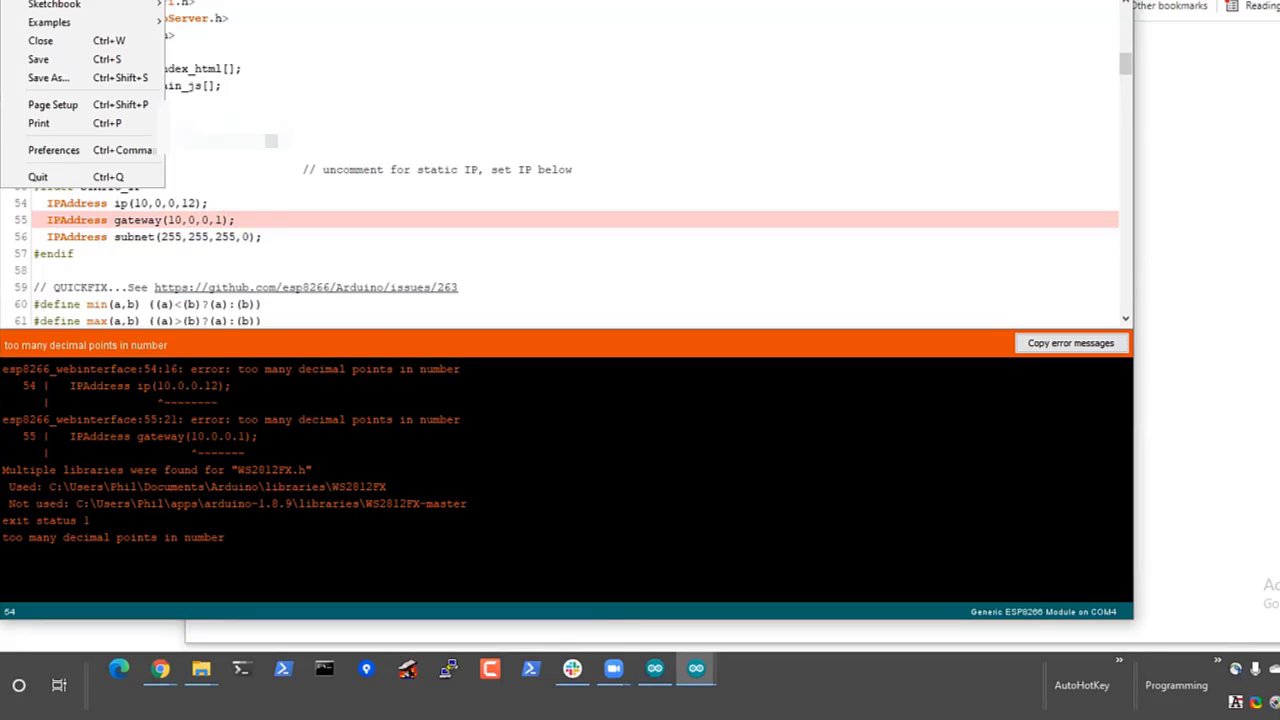
pyautogui.press('Down')
pyautogui.press('Down')
pyautogui.press('Return')
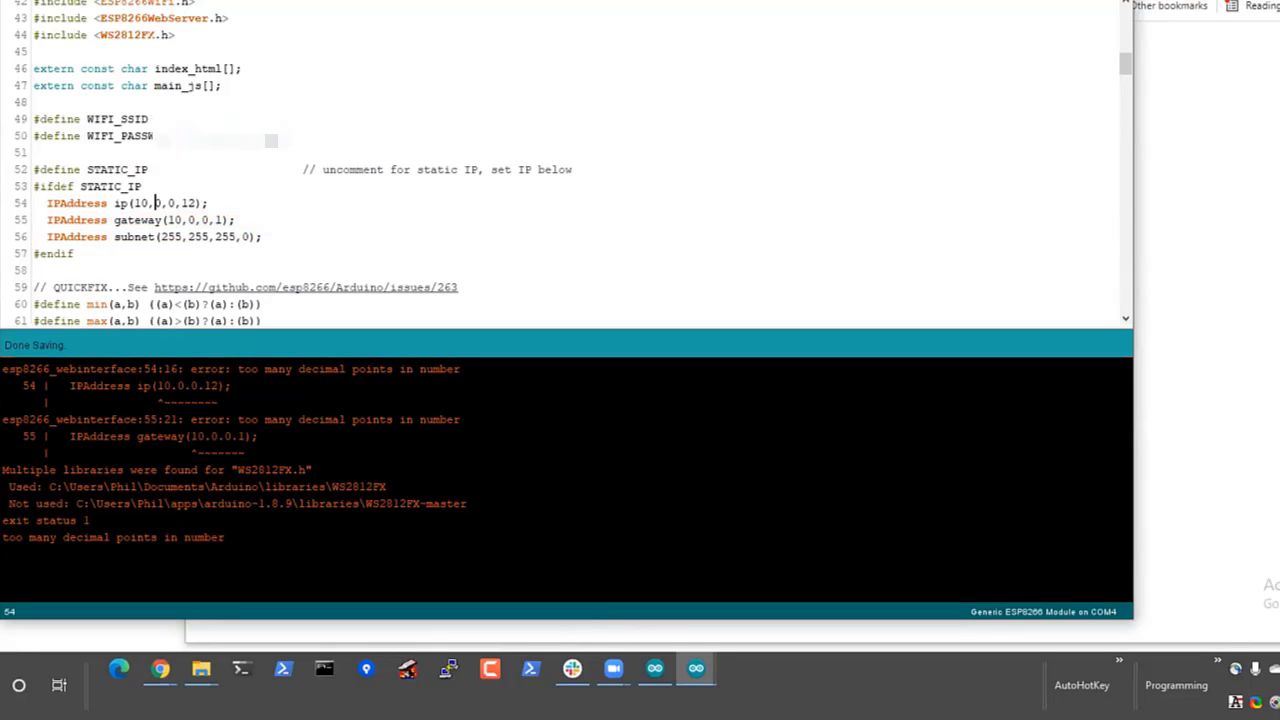
pyautogui.hotkey('ctrl', 'r')
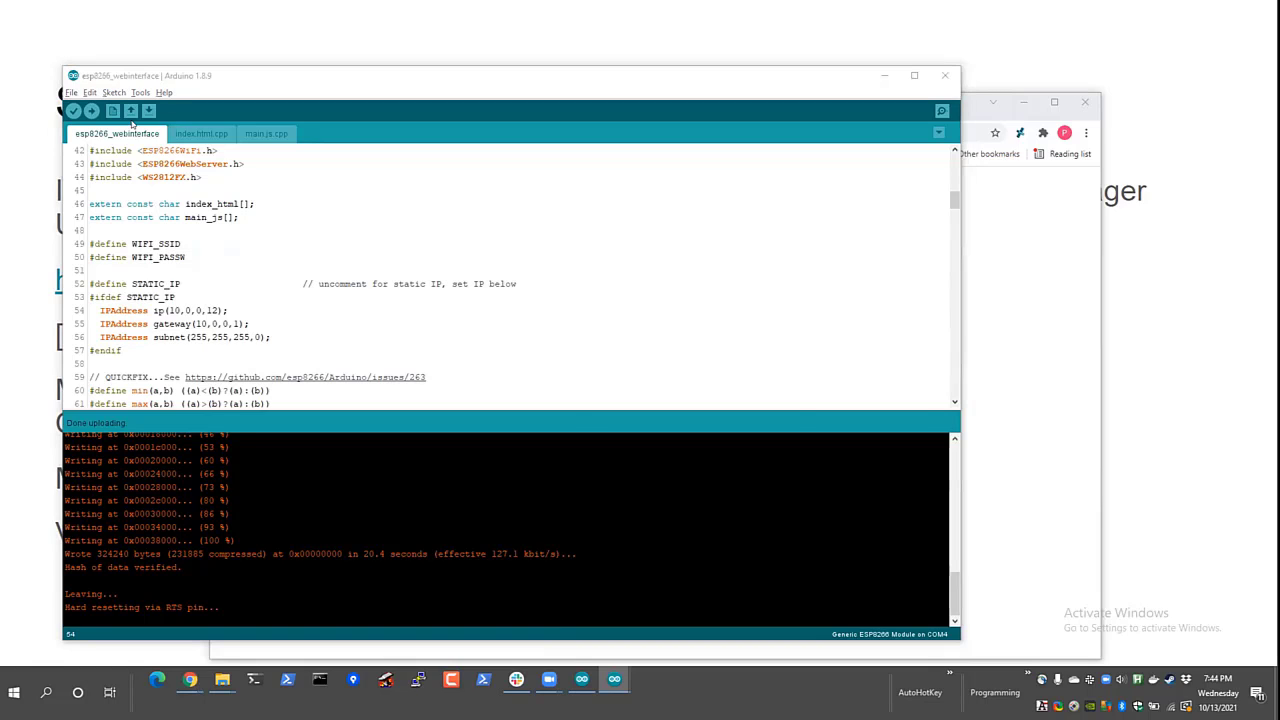
# - Switch to Chrome, open the page at 10.0.0.12 and maximize the window
pyautogui.hotkey('alt', 'Tab')
pyautogui.hotkey('ctrl', 'l')
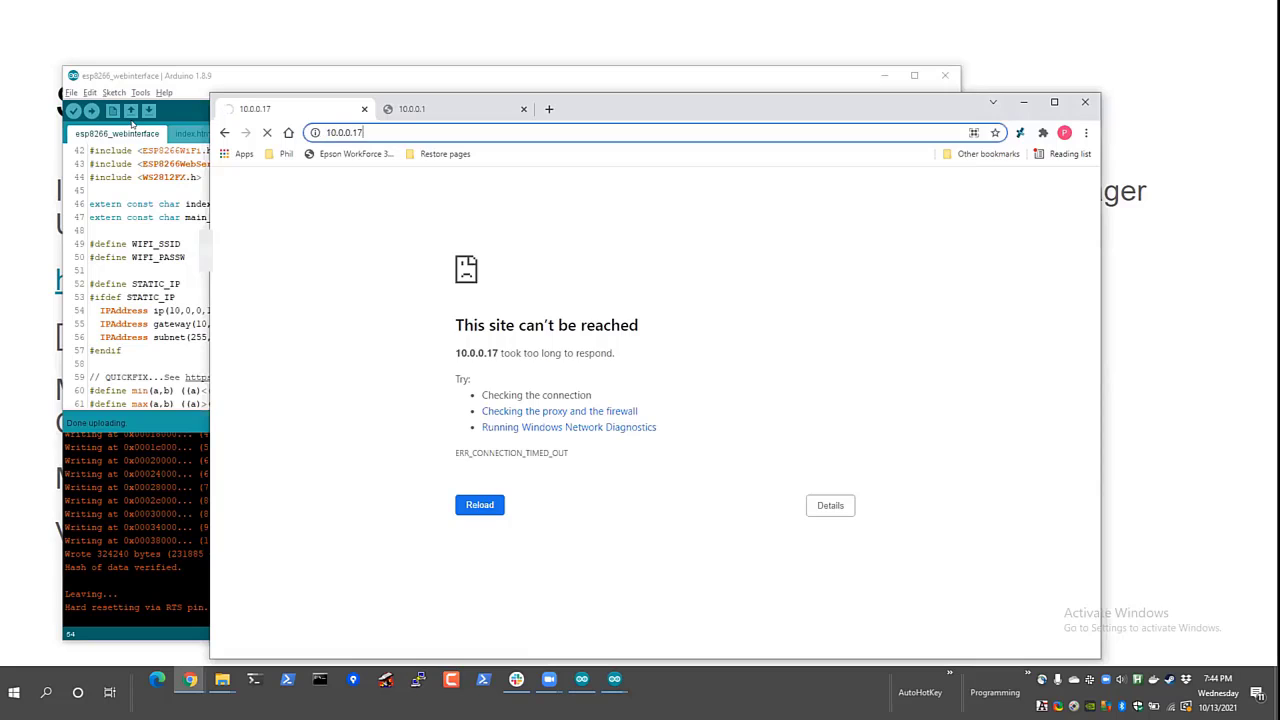
pyautogui.write('10.0.0.12')
pyautogui.press('Return')
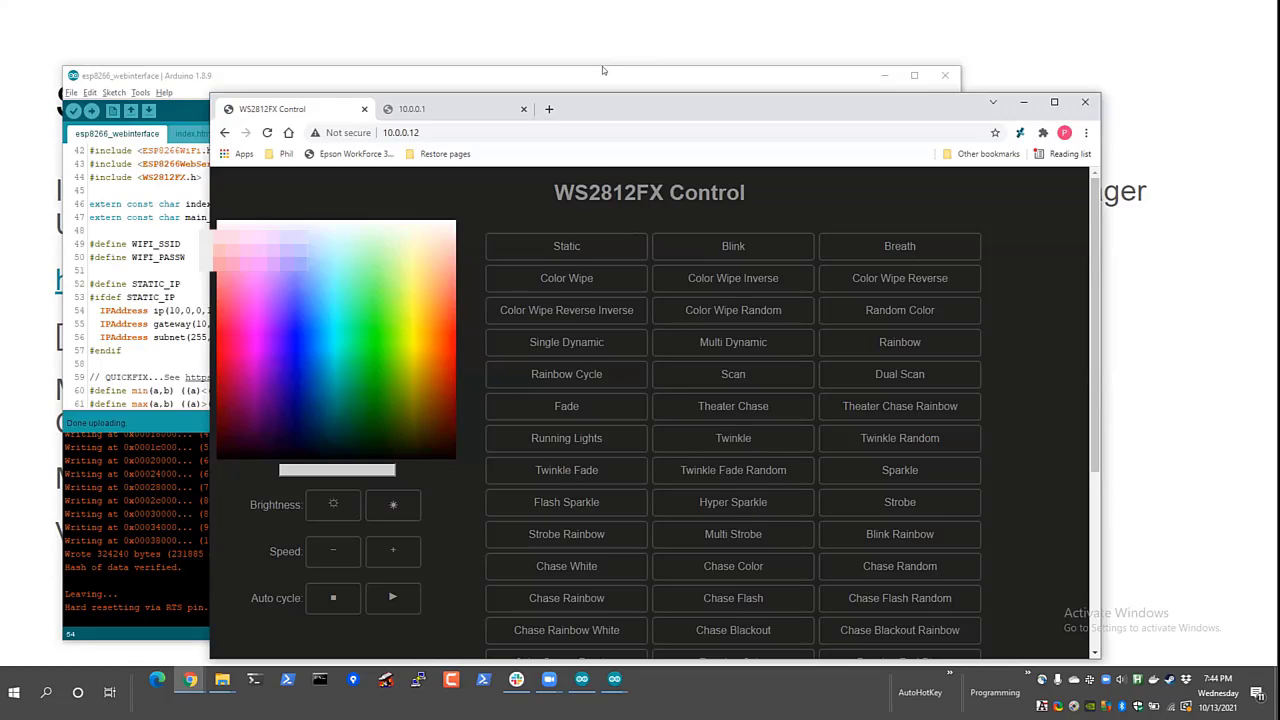
pyautogui.press('super+Up')
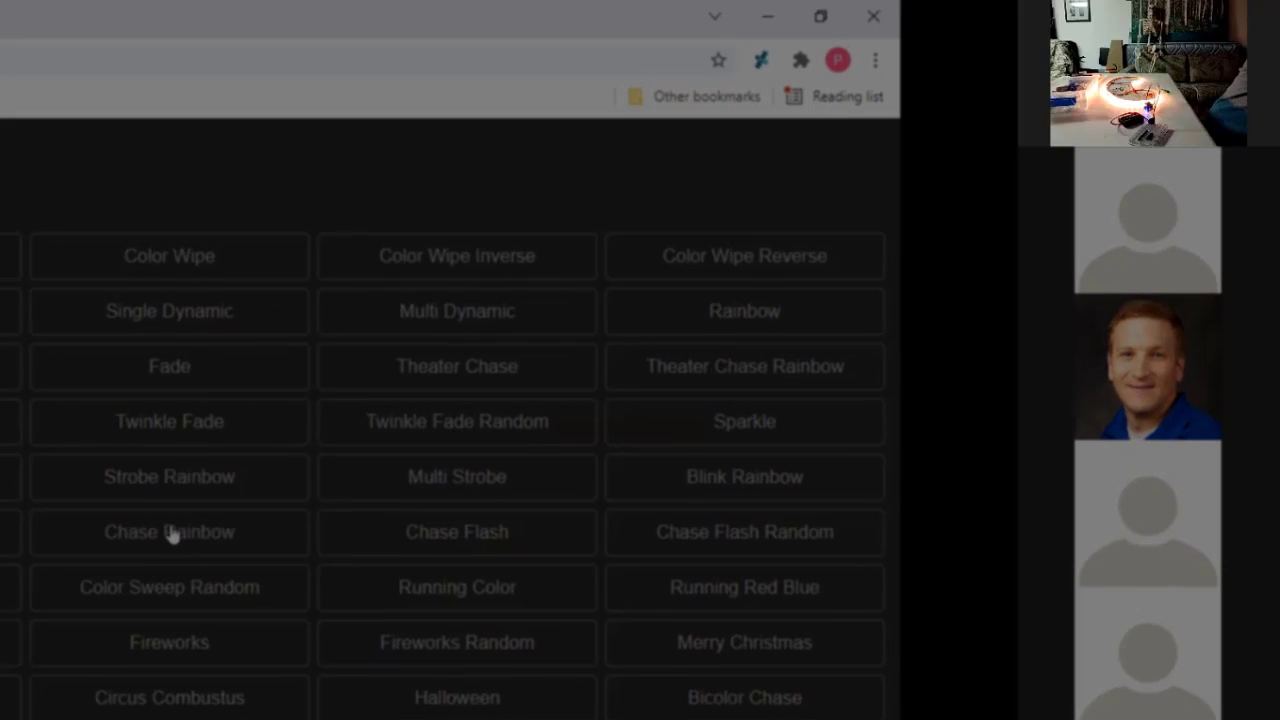
# - Run the Chase Rainbow, Running Lights and Halloween effects in turn on the LED strip
pyautogui.click(172, 535)
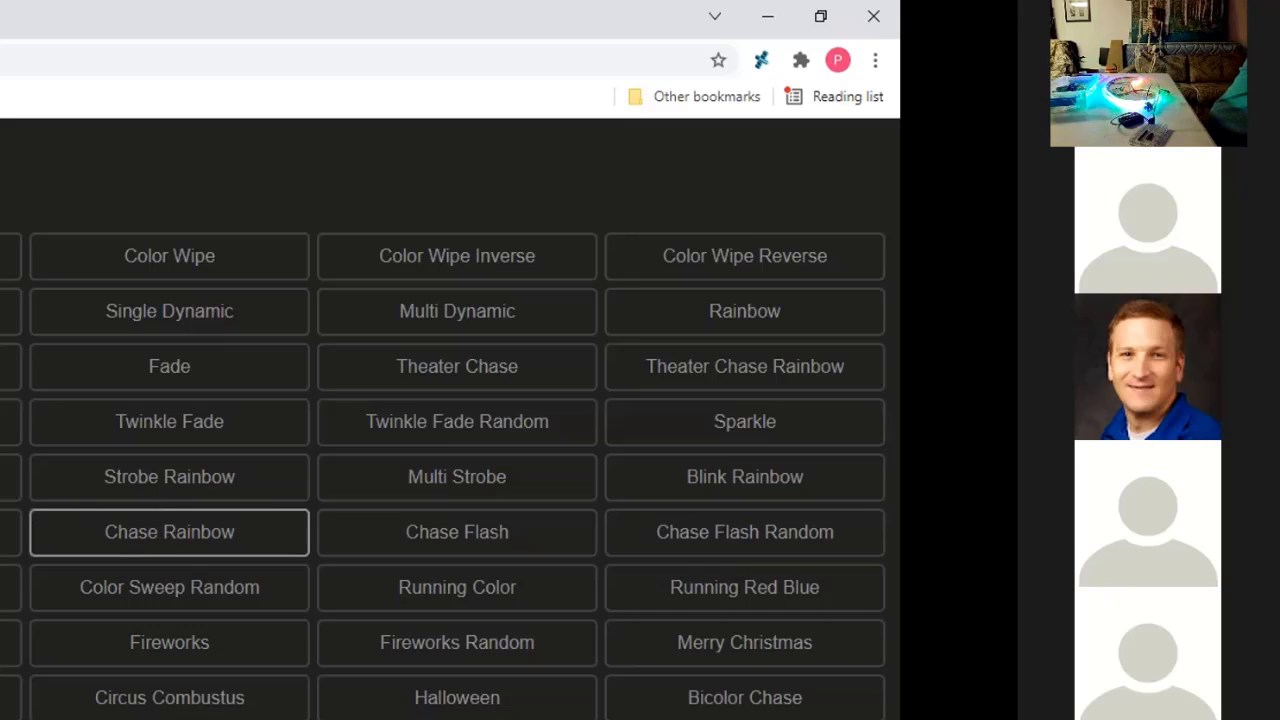
pyautogui.click(10, 477)
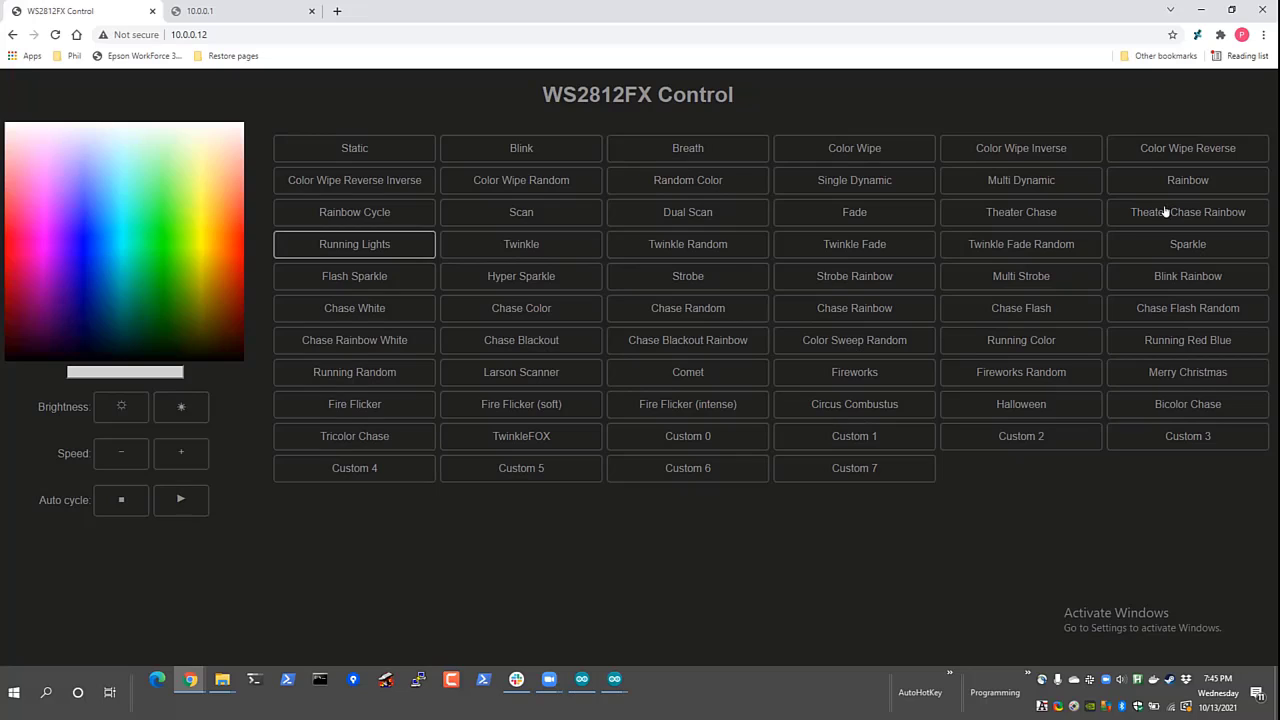
pyautogui.click(1028, 405)
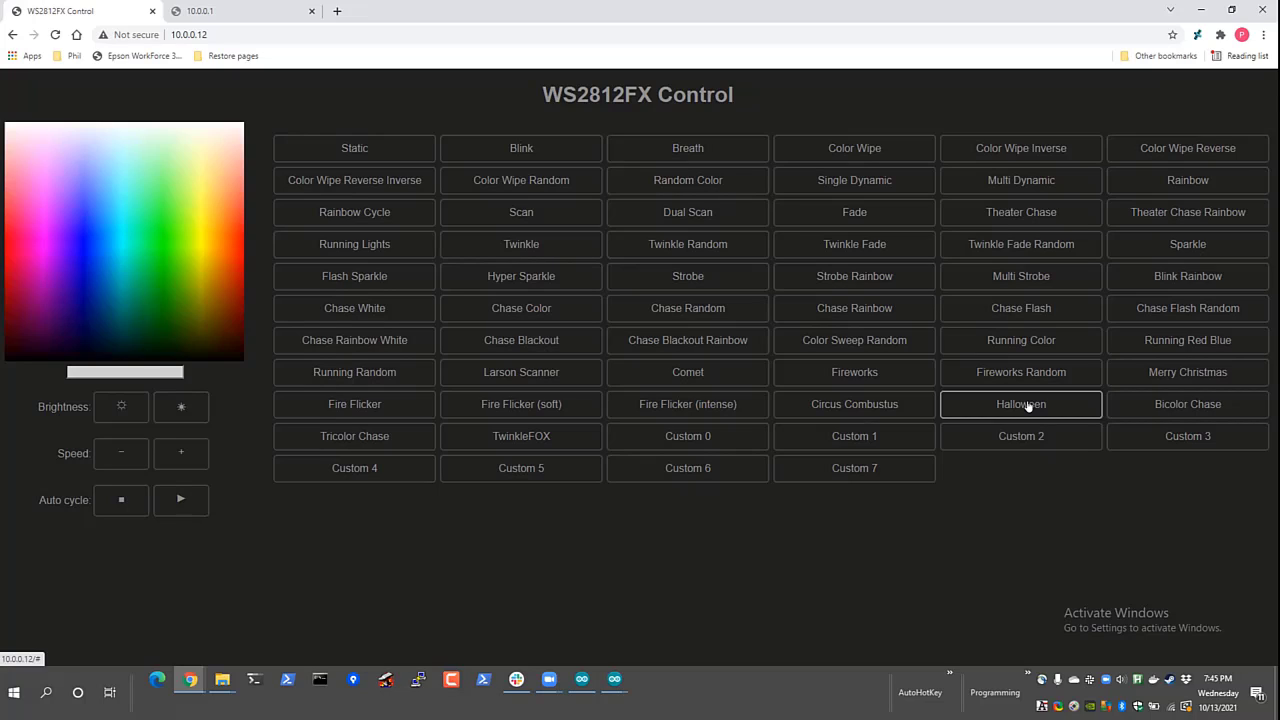
# - Try orange shades for the LED effect, ending on the dark orange rgb(143,50,0)
pyautogui.click(215, 293)
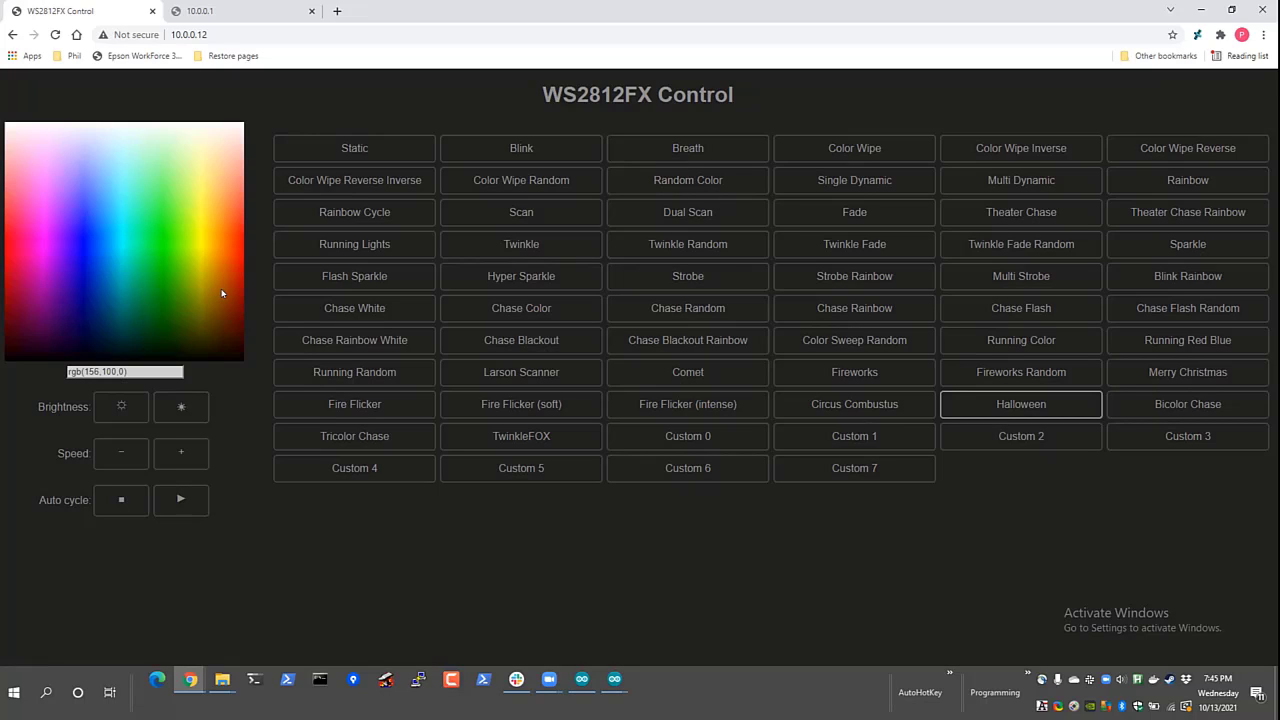
pyautogui.click(222, 293)
pyautogui.click(227, 297)
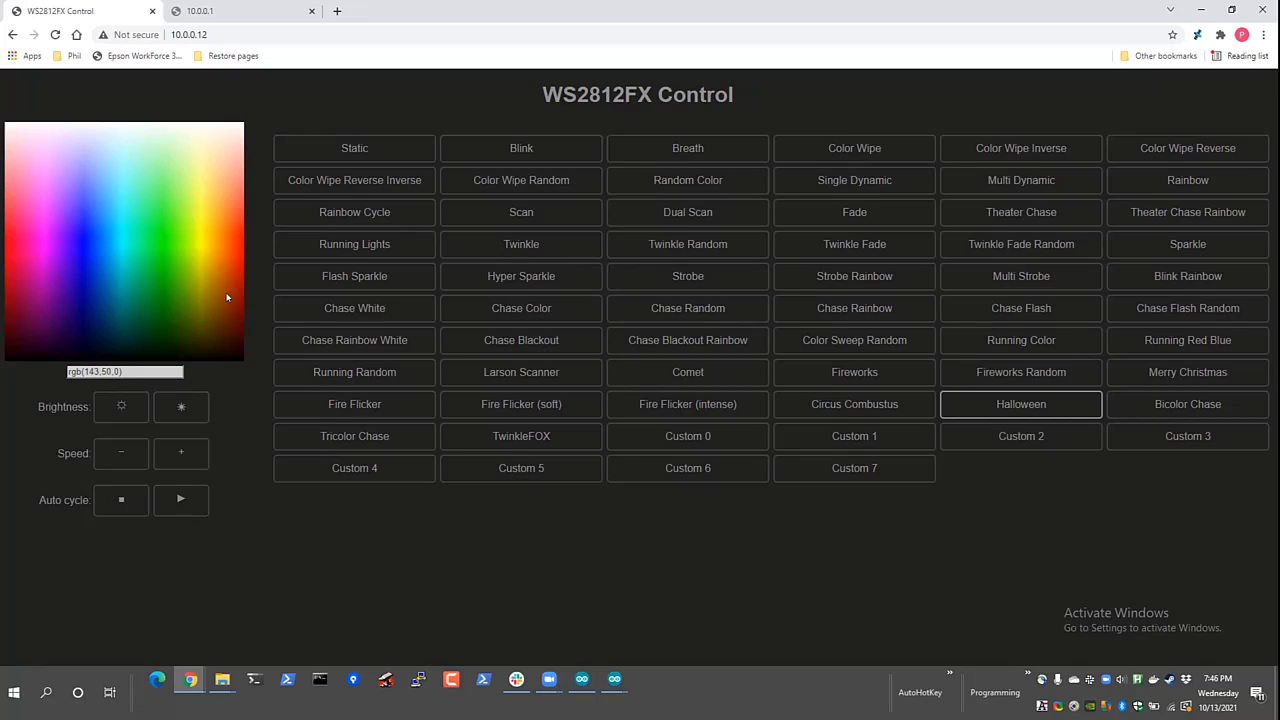
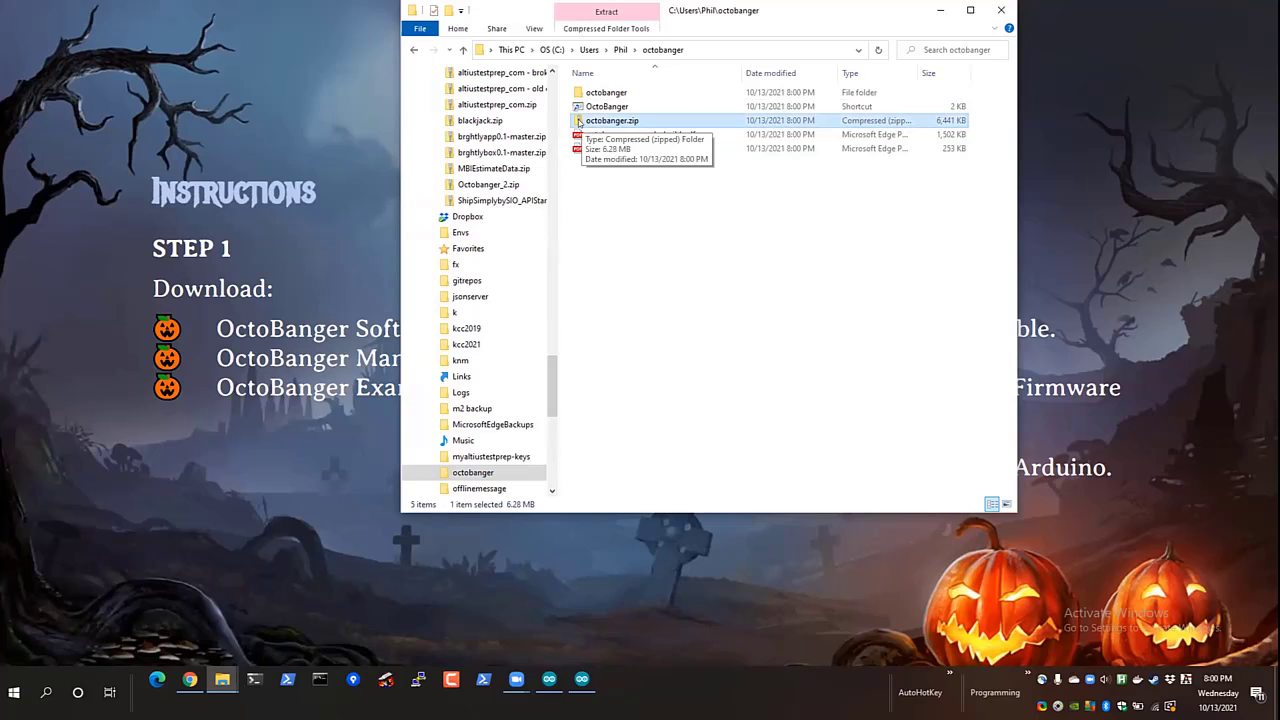
# - Launch OctoBanger.exe from the inner octobanger folder, allow it to run despite the SmartScreen warning, and continue past the intro screen
pyautogui.click(579, 107)
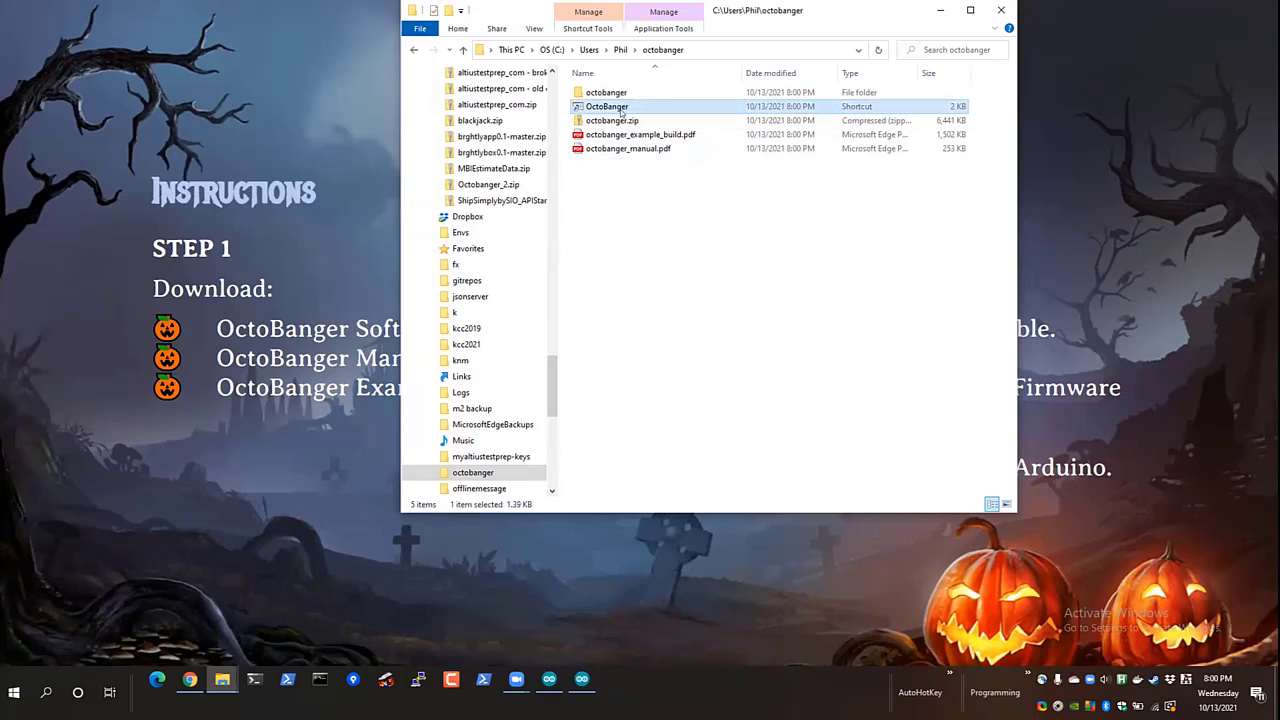
pyautogui.click(577, 96)
pyautogui.doubleClick(577, 96)
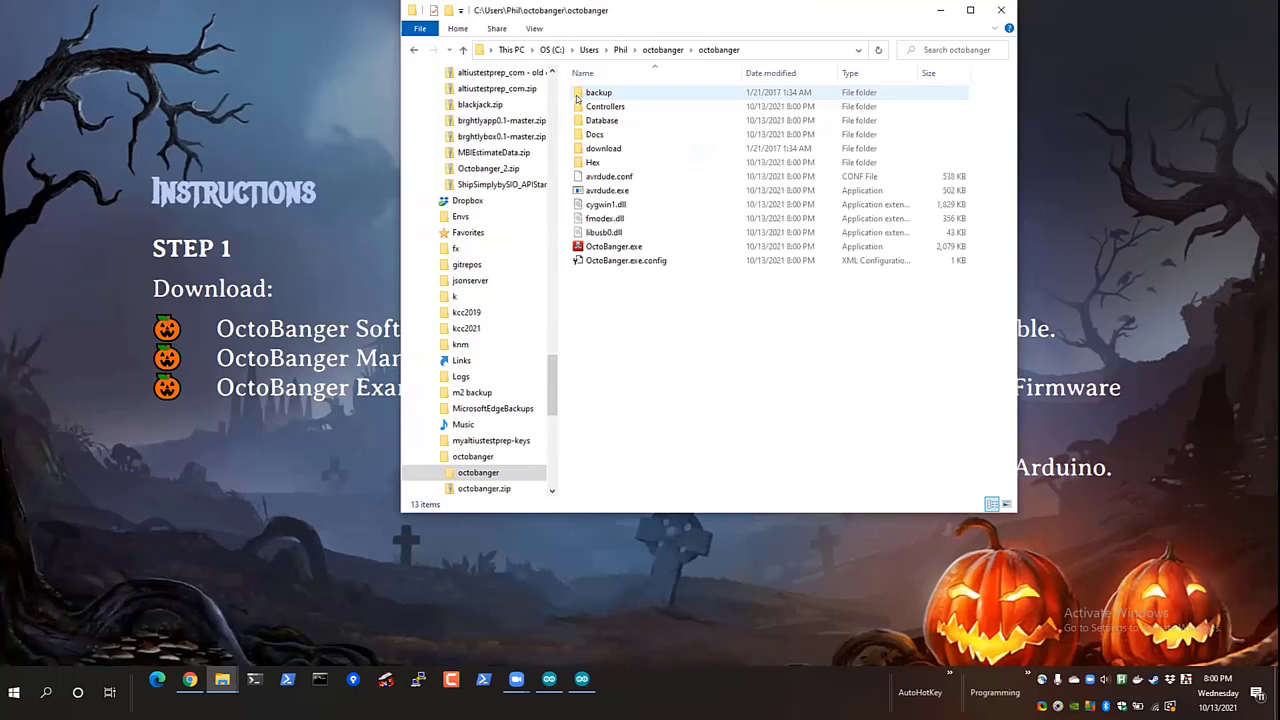
pyautogui.doubleClick(577, 248)
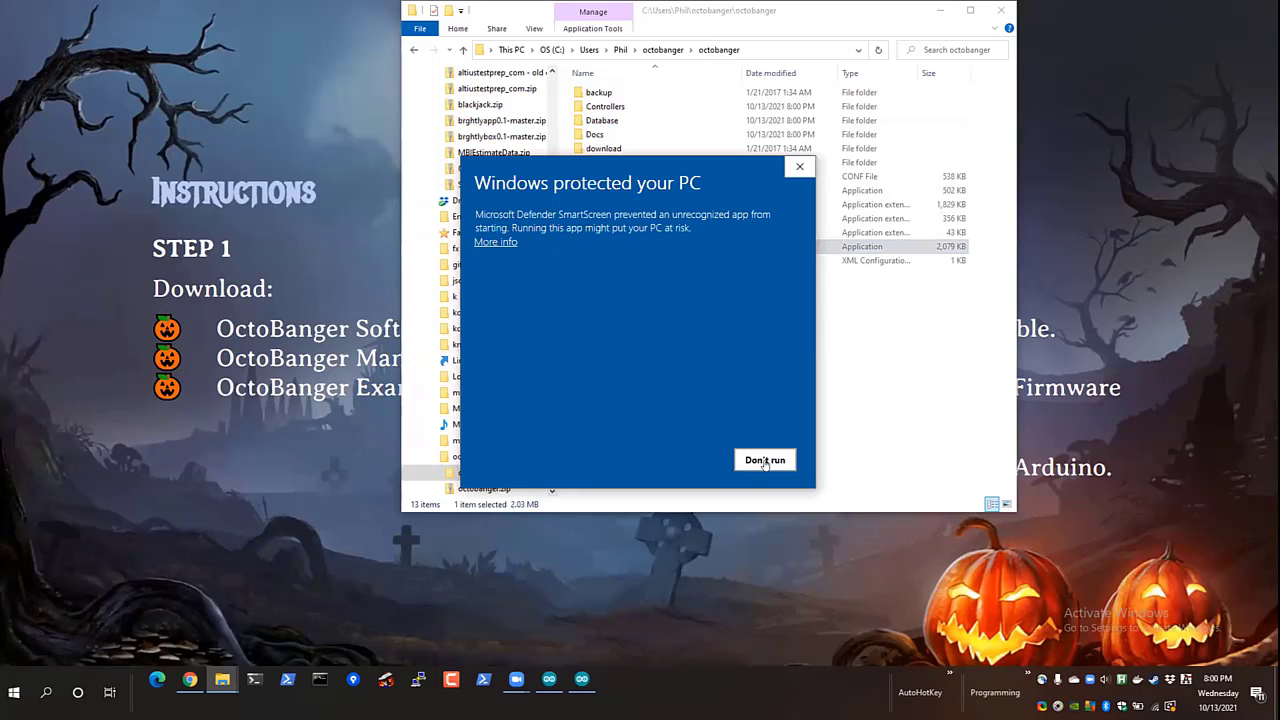
pyautogui.click(498, 243)
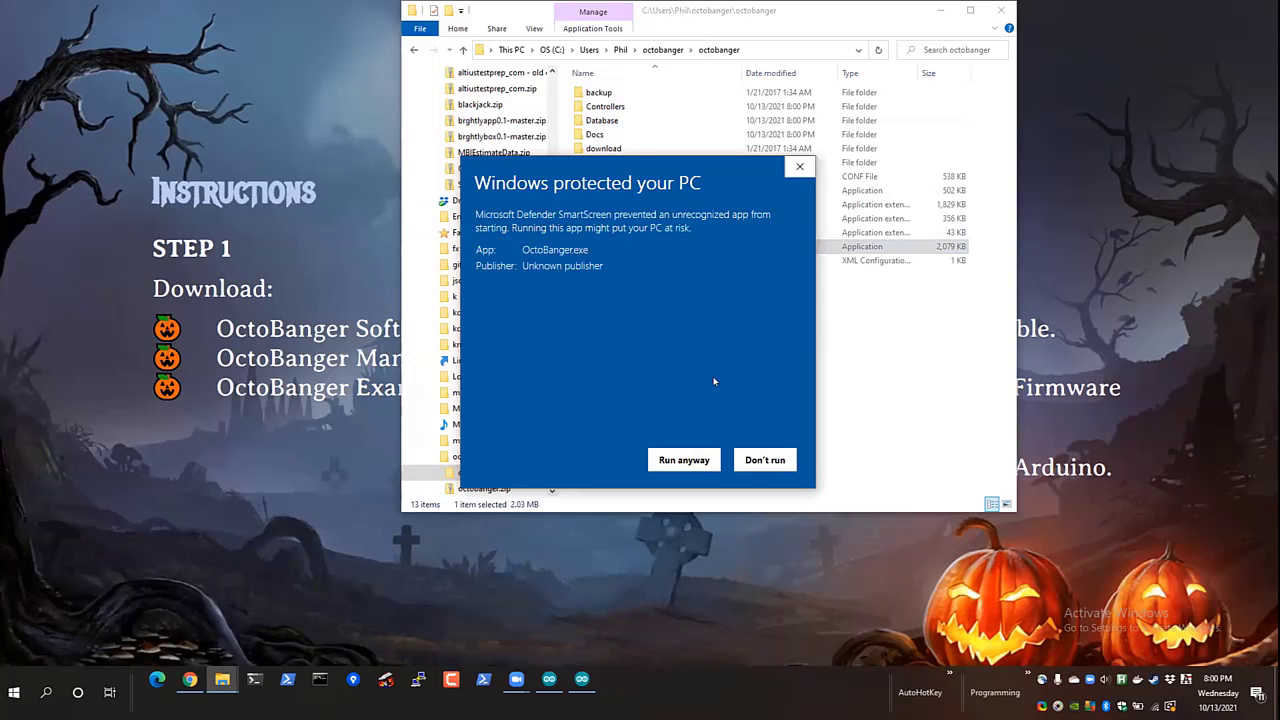
pyautogui.click(705, 458)
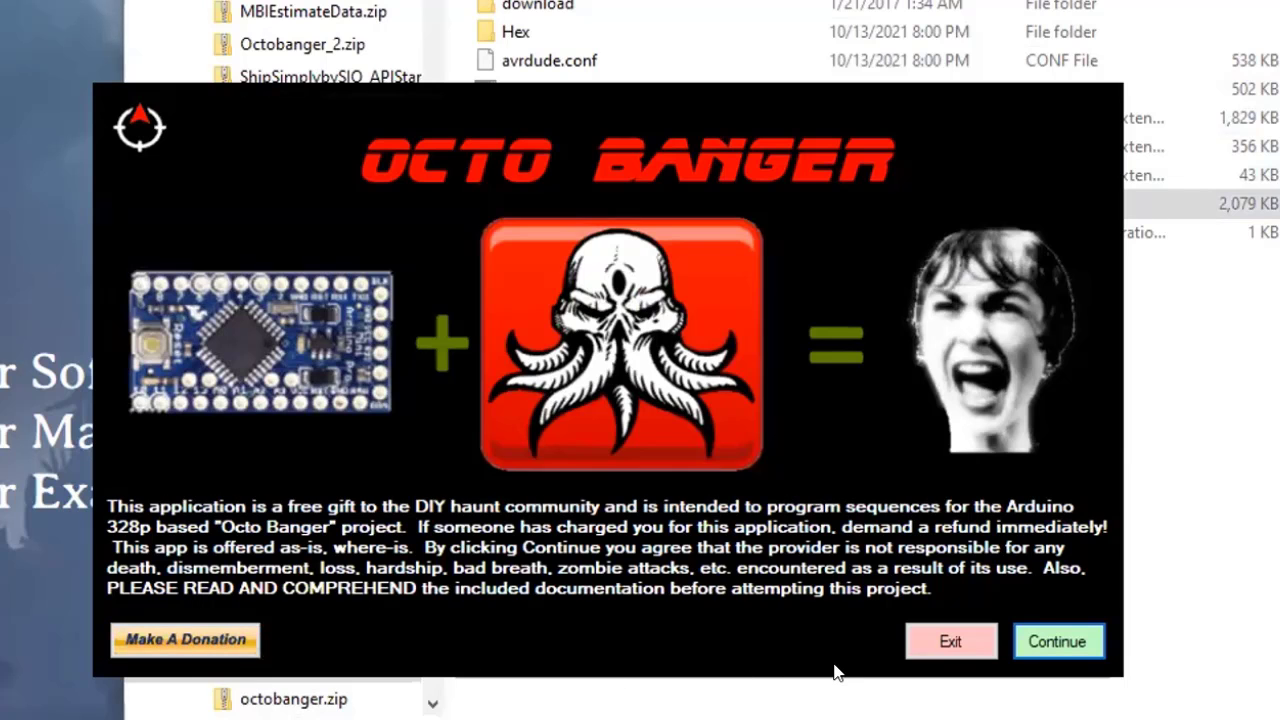
pyautogui.click(1050, 645)
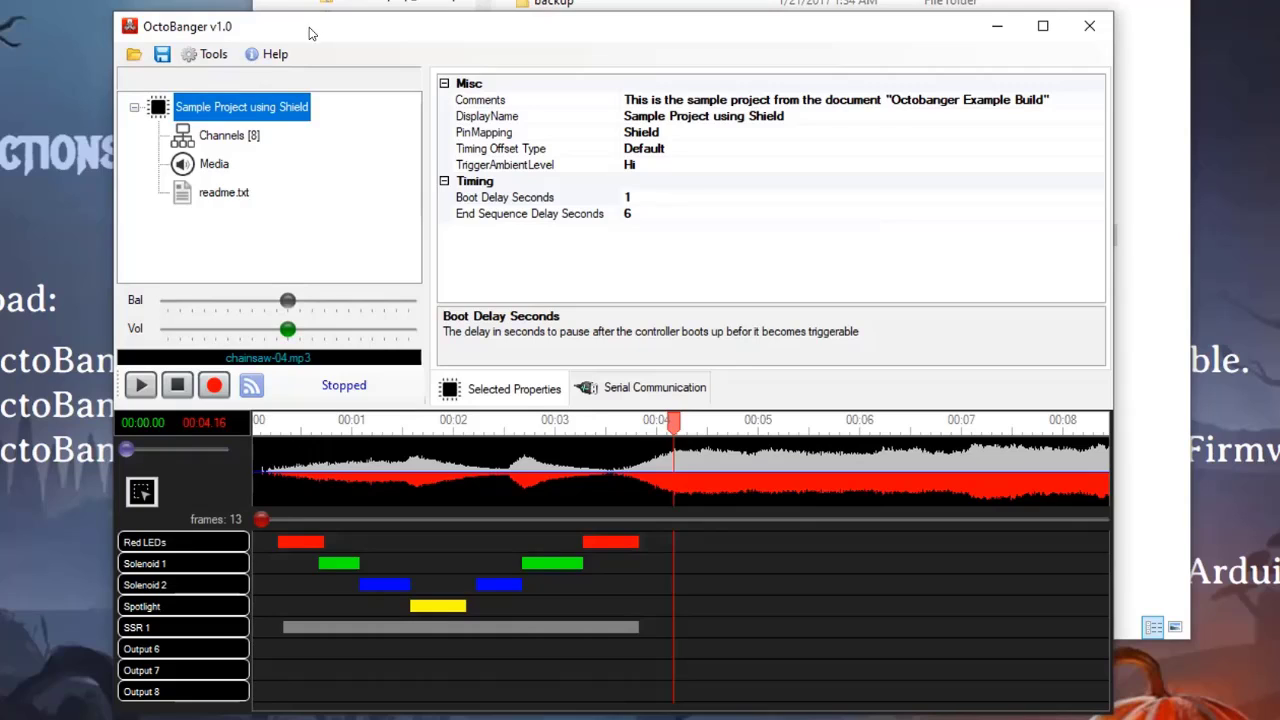
# - Look up the firmware upload option, locate OctoBanger_TTL.hex in the Hex folder, and return to OctoBanger
pyautogui.click(195, 55)
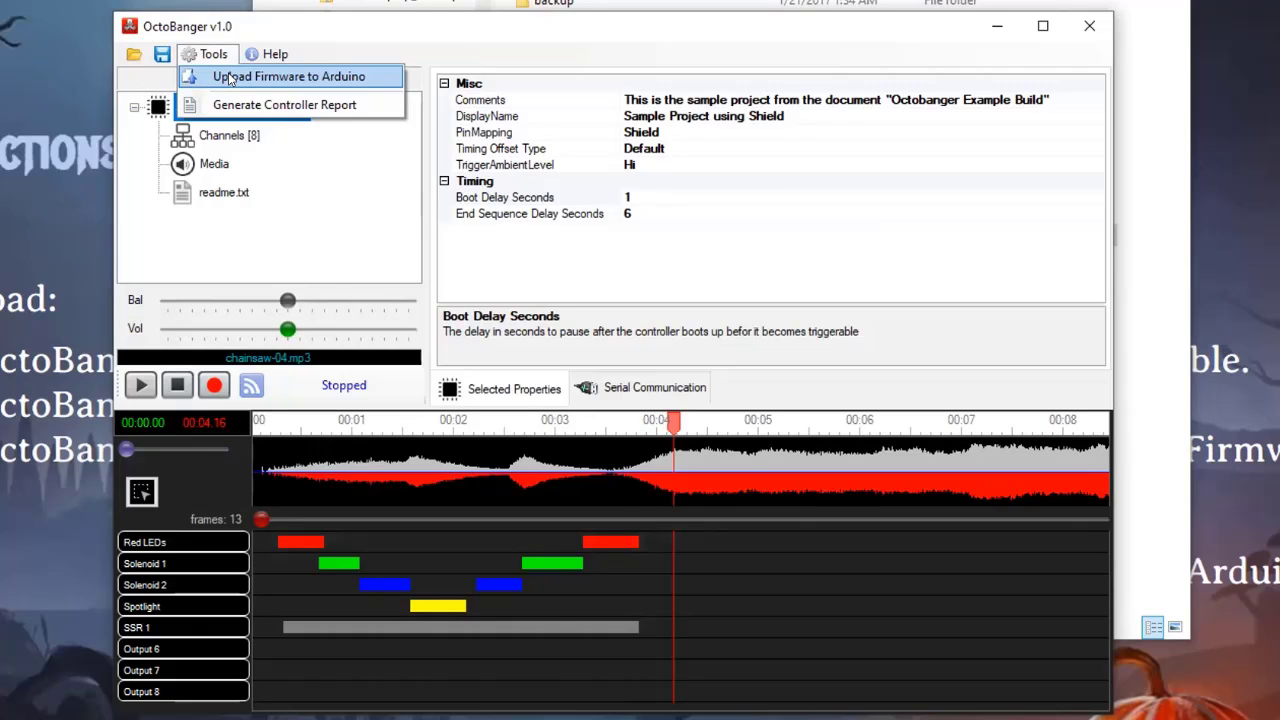
pyautogui.press('Escape')
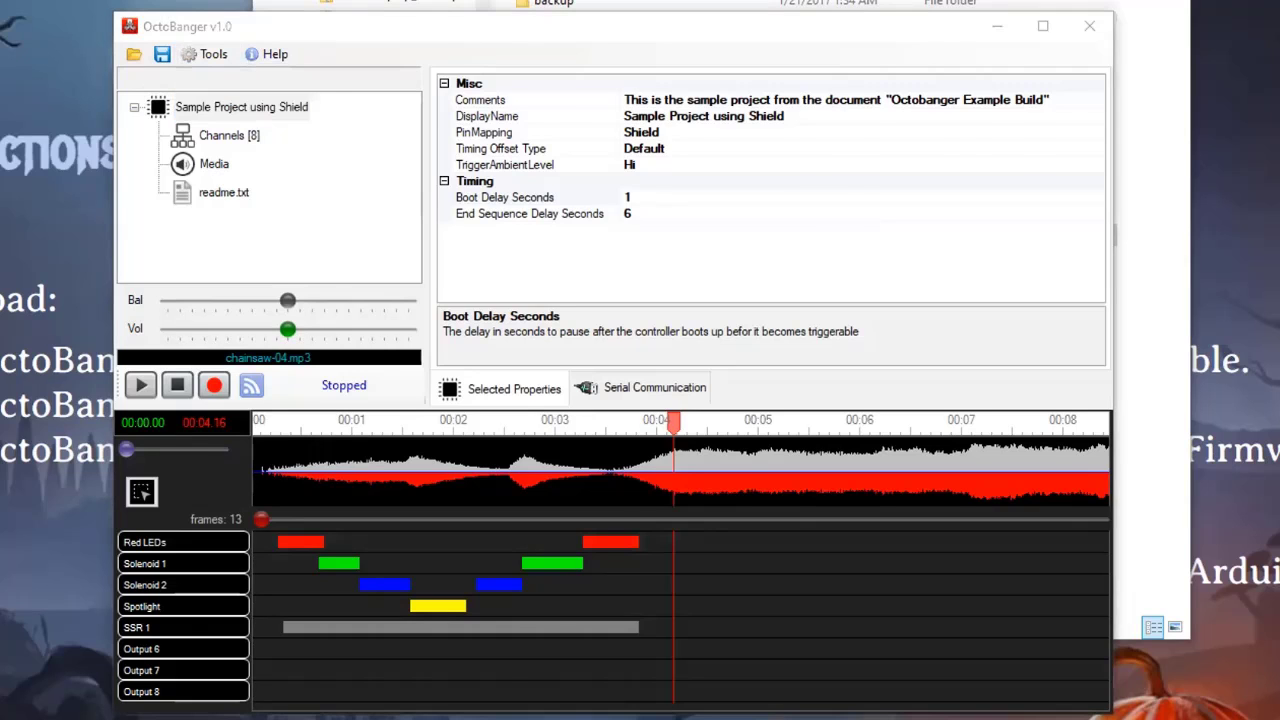
pyautogui.hotkey('alt', 'Tab')
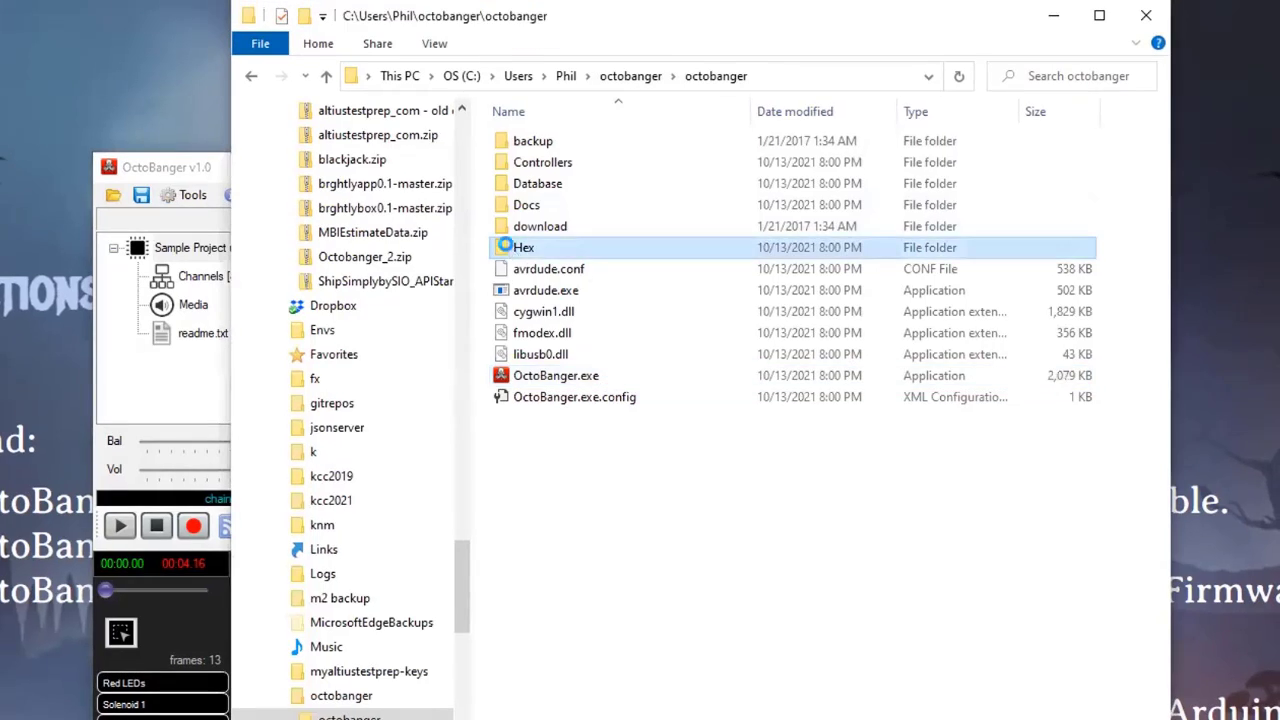
pyautogui.doubleClick(522, 228)
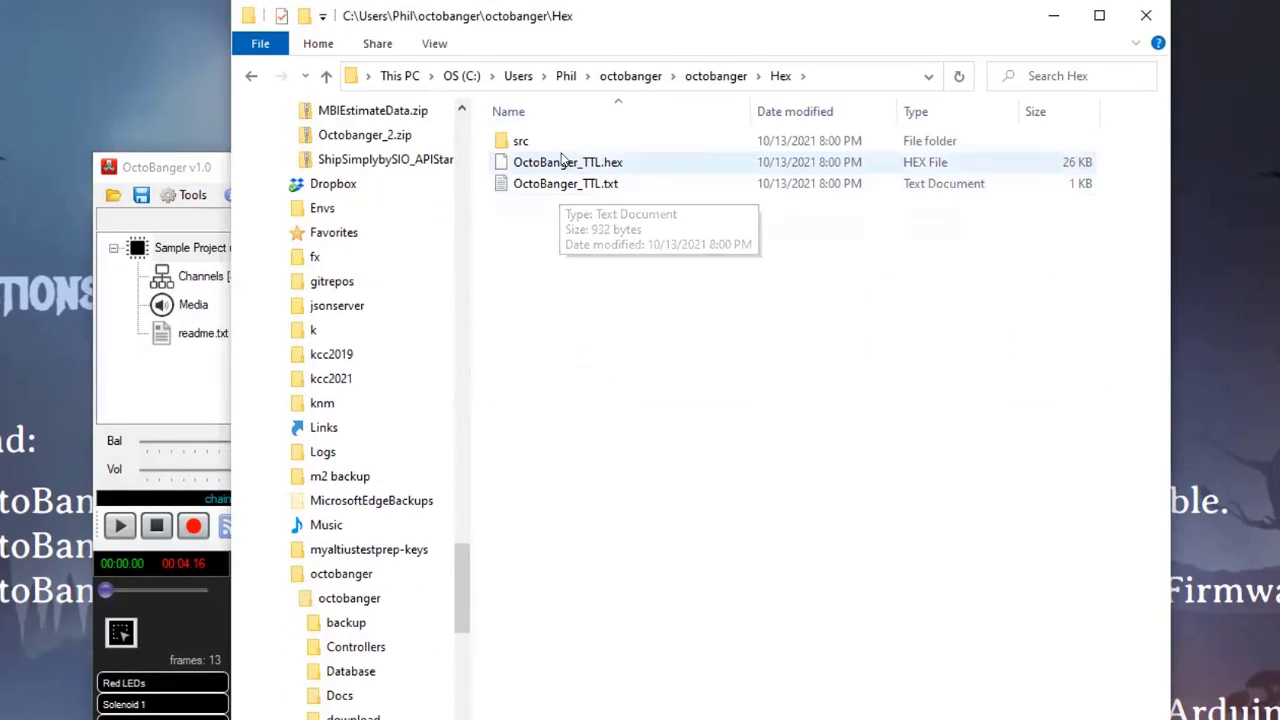
pyautogui.click(560, 163)
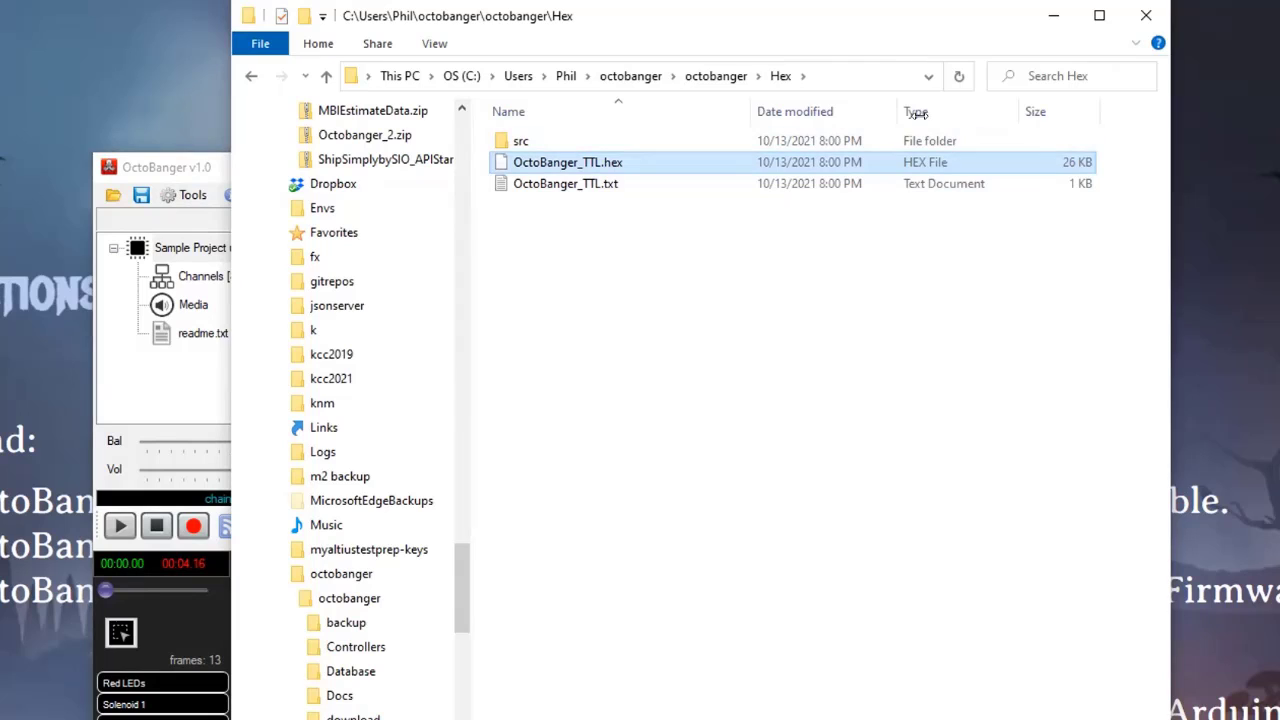
pyautogui.click(130, 167)
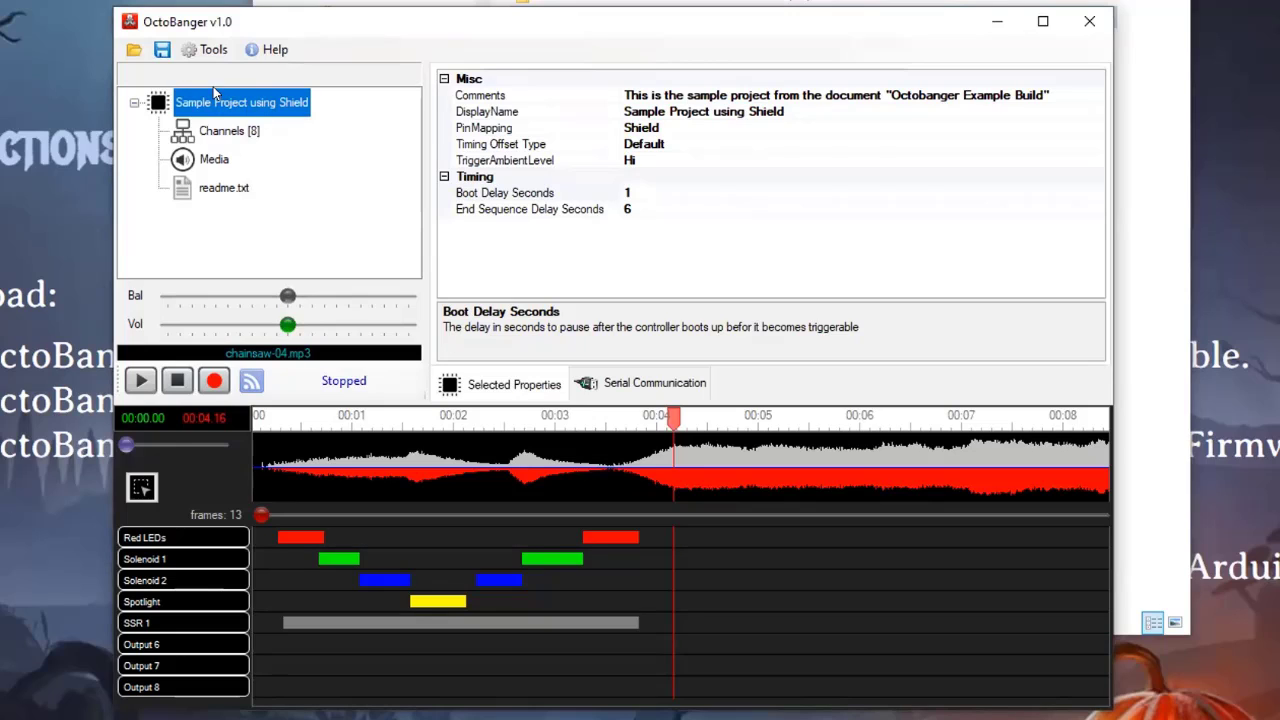
# - Review the settings for a new controller, including the media types and Output 1's Active Low option, and cancel without saving
pyautogui.click(134, 51)
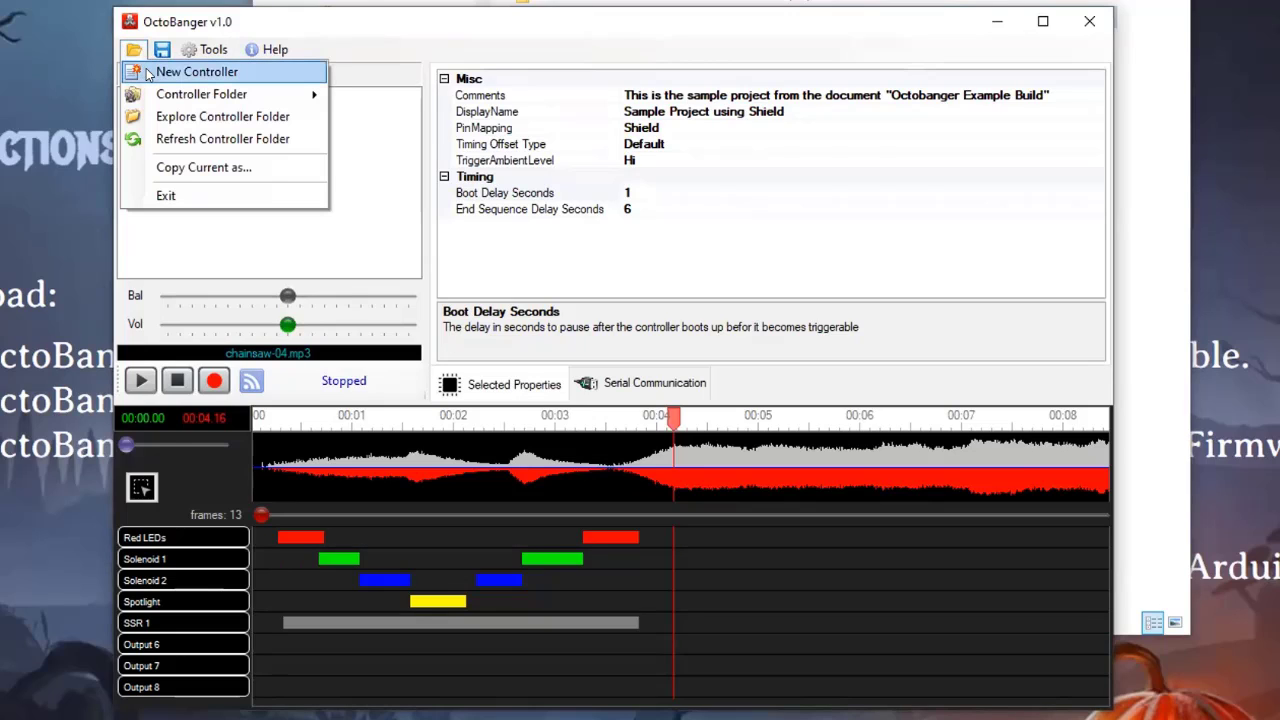
pyautogui.click(148, 75)
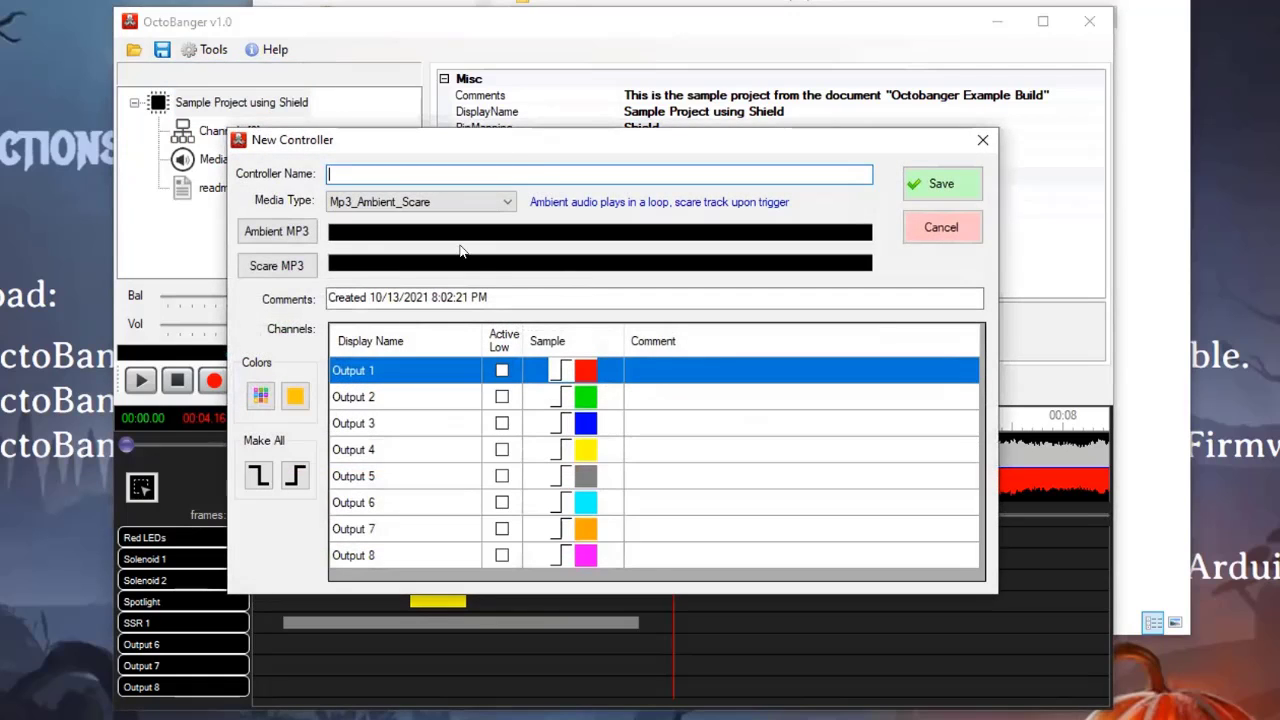
pyautogui.click(476, 194)
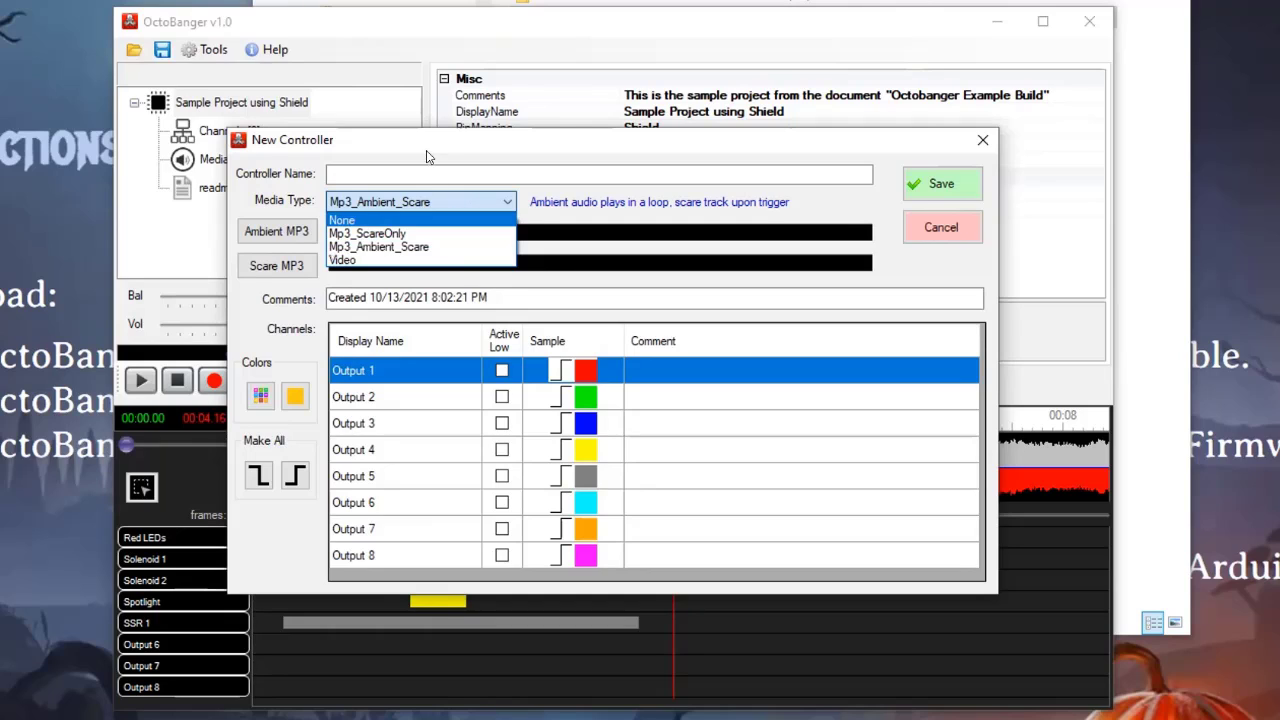
pyautogui.click(438, 247)
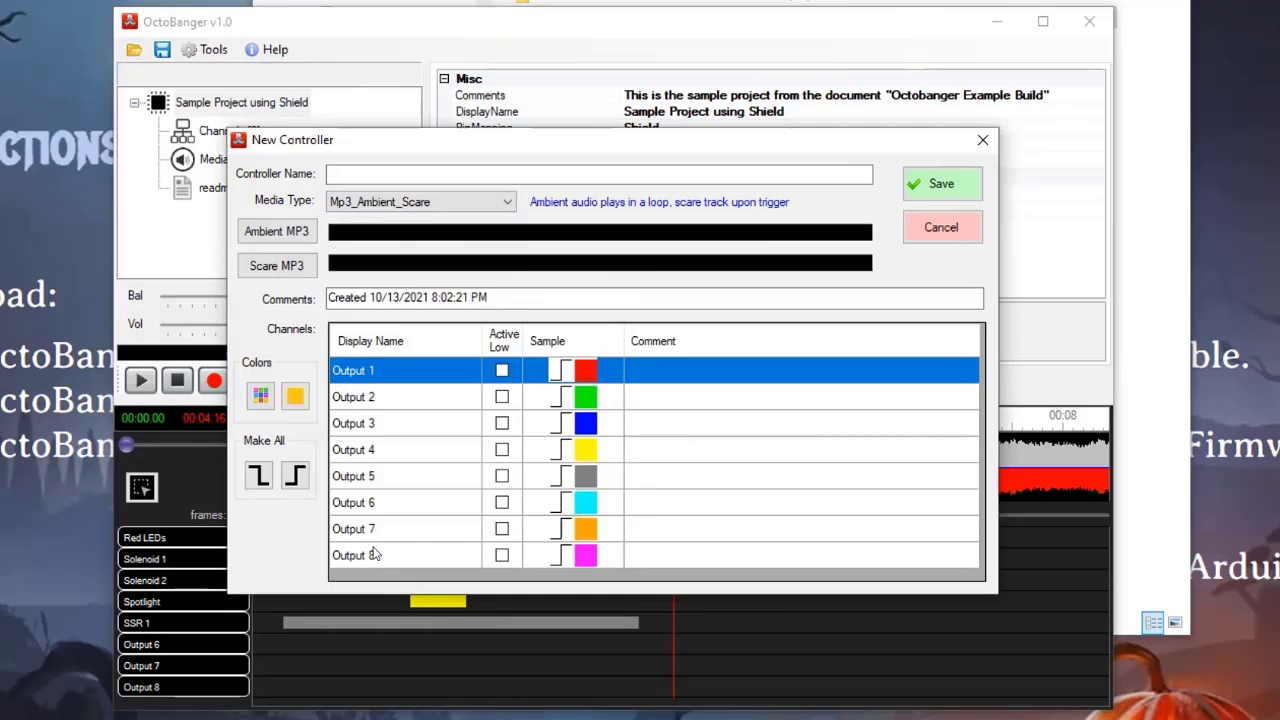
pyautogui.click(502, 371)
pyautogui.click(500, 371)
pyautogui.click(931, 228)
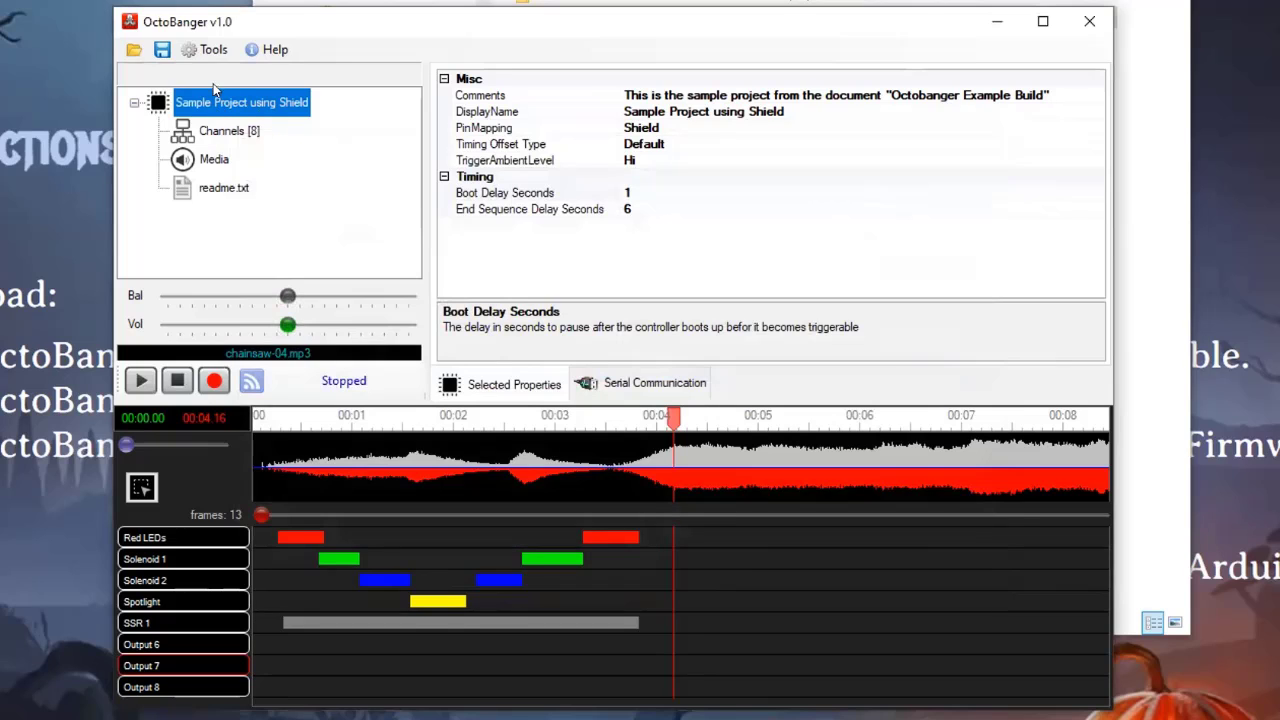
# - Compare the Serial Communication view with the sample project's Selected Properties, ending on Selected Properties
pyautogui.click(605, 384)
pyautogui.click(514, 385)
pyautogui.click(605, 384)
pyautogui.click(514, 385)
pyautogui.click(605, 384)
pyautogui.click(522, 387)
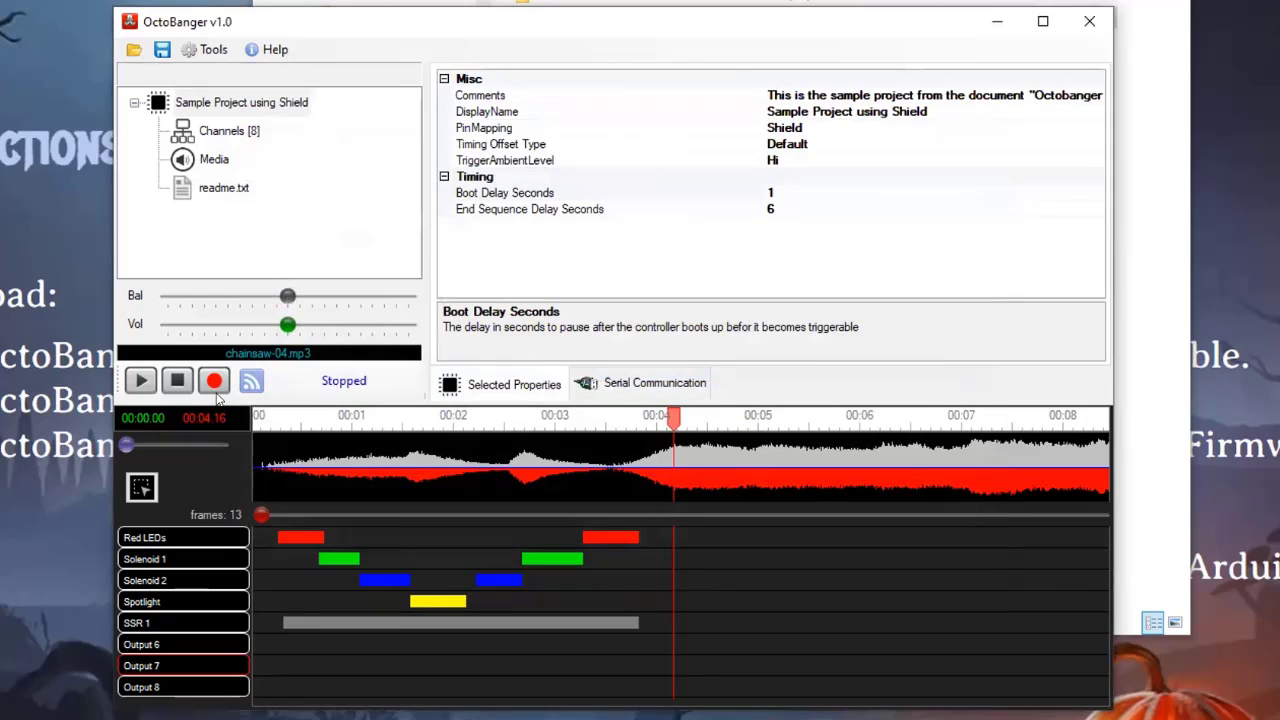
# - Switch the sample project's PinMapping to Default_TTL, and set it back to Shield
pyautogui.click(201, 107)
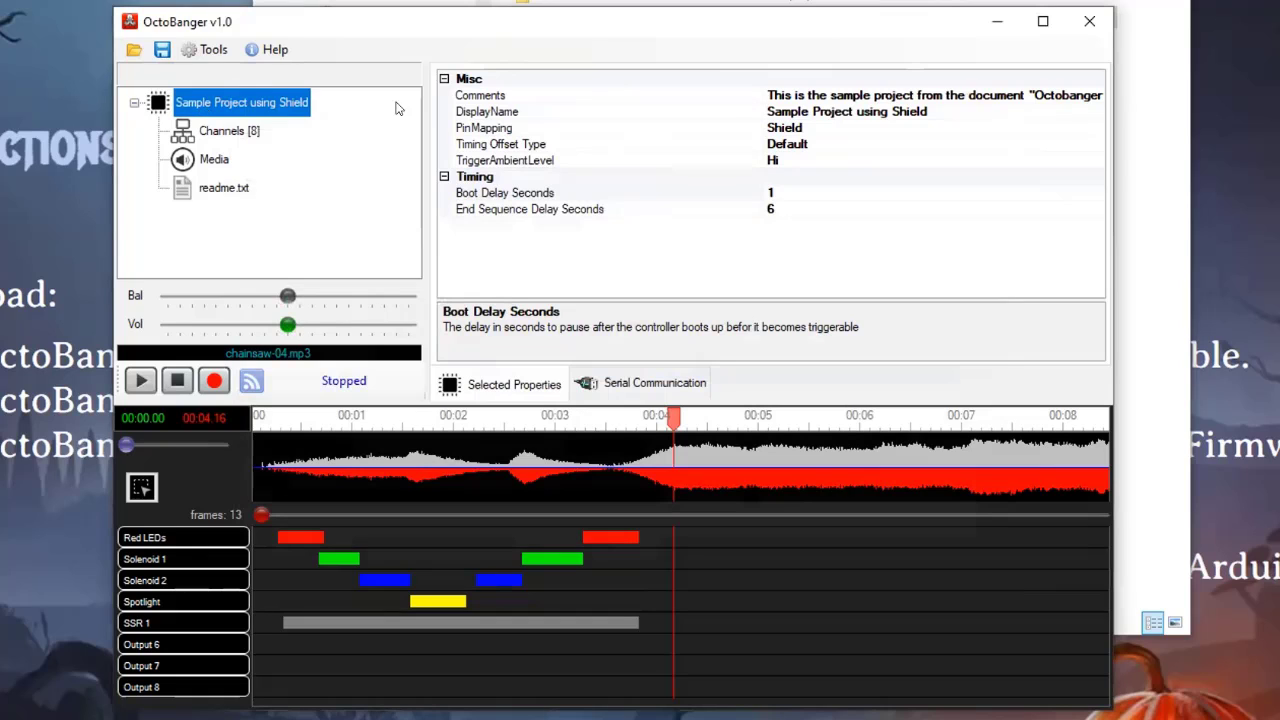
pyautogui.click(822, 95)
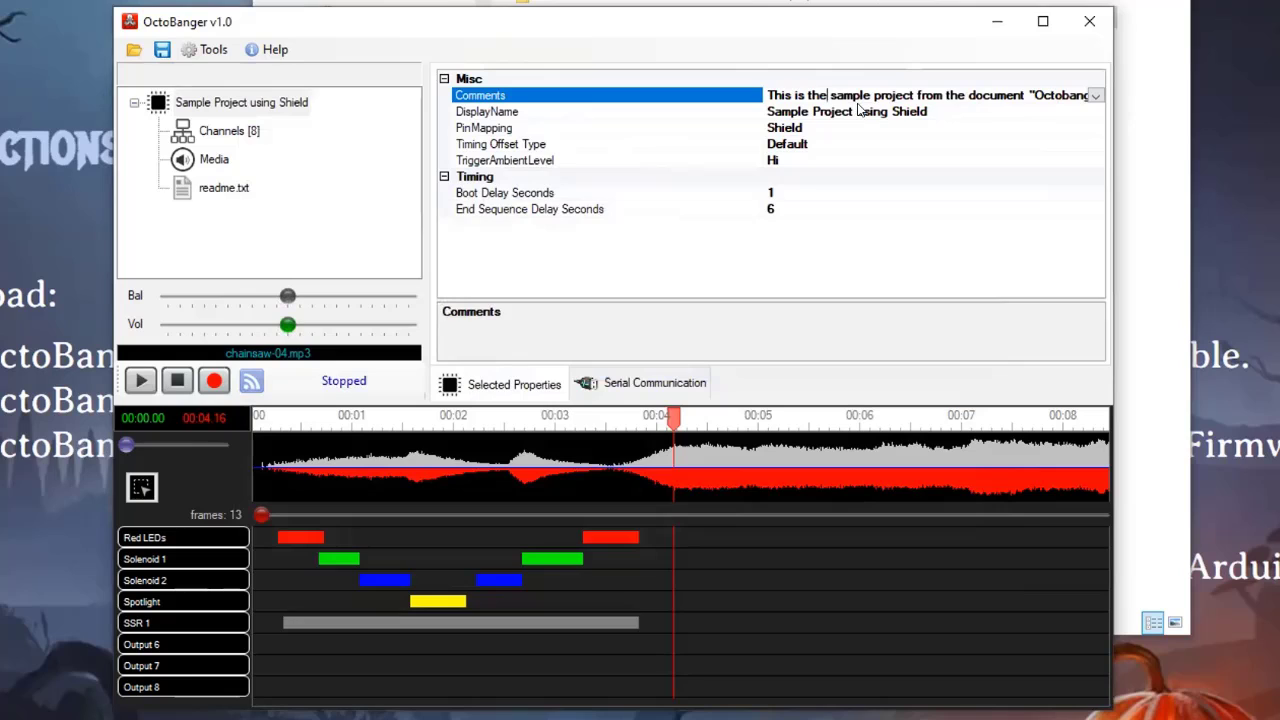
pyautogui.click(808, 127)
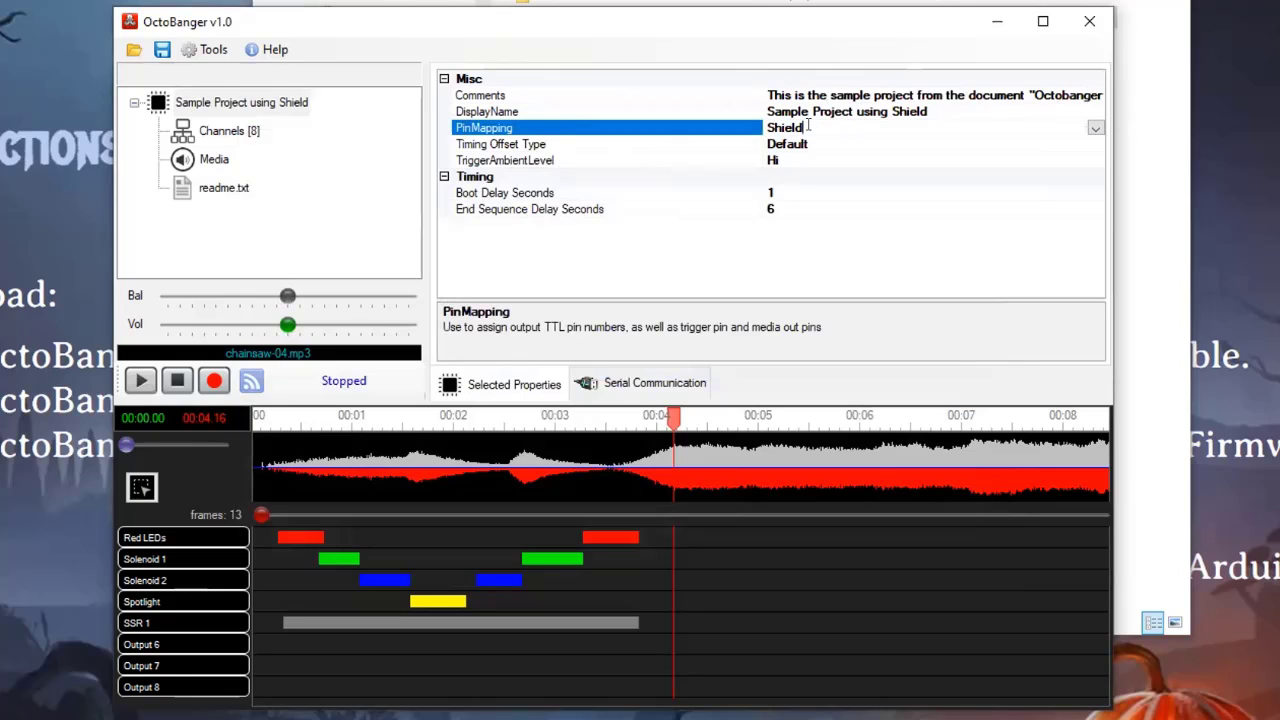
pyautogui.click(1096, 127)
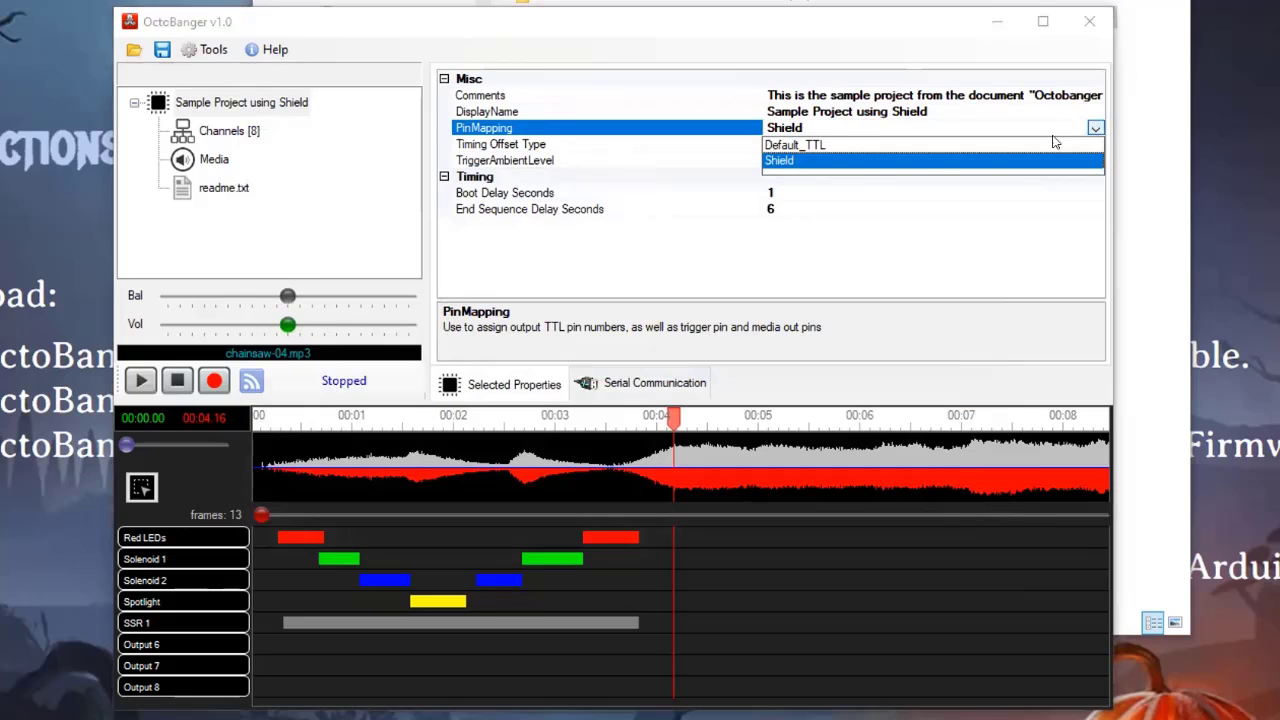
pyautogui.click(822, 145)
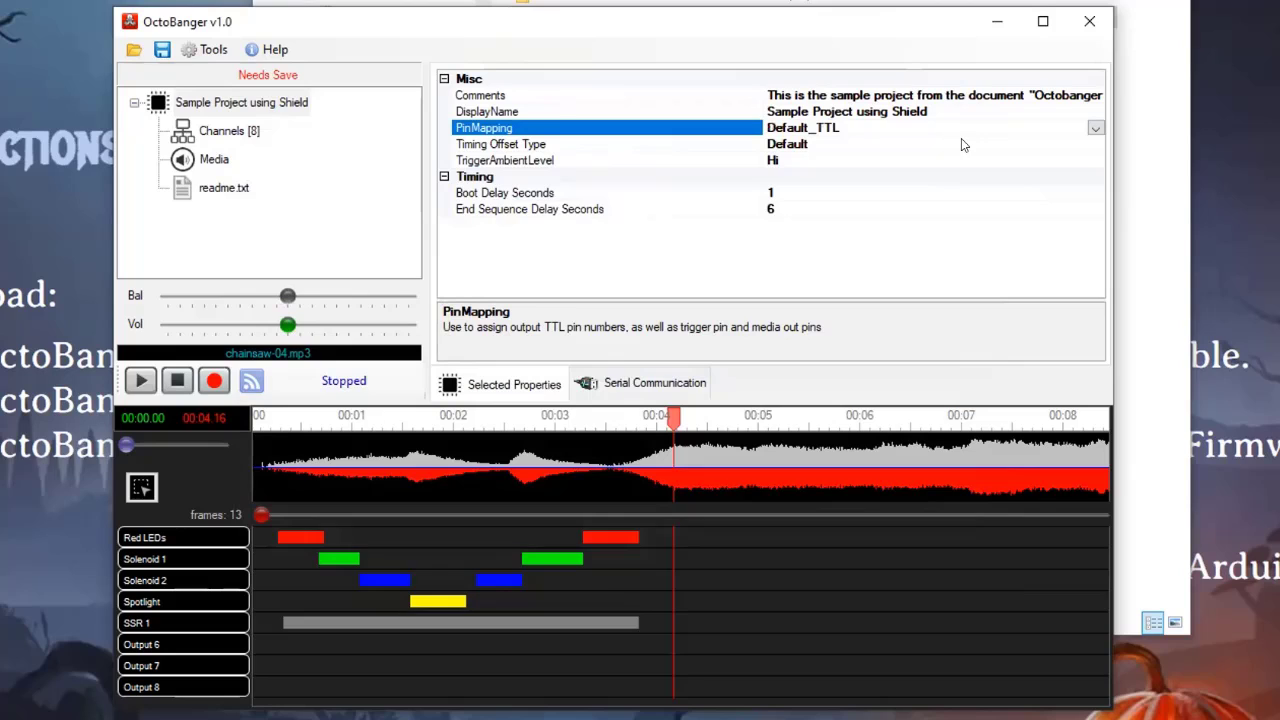
pyautogui.click(1096, 128)
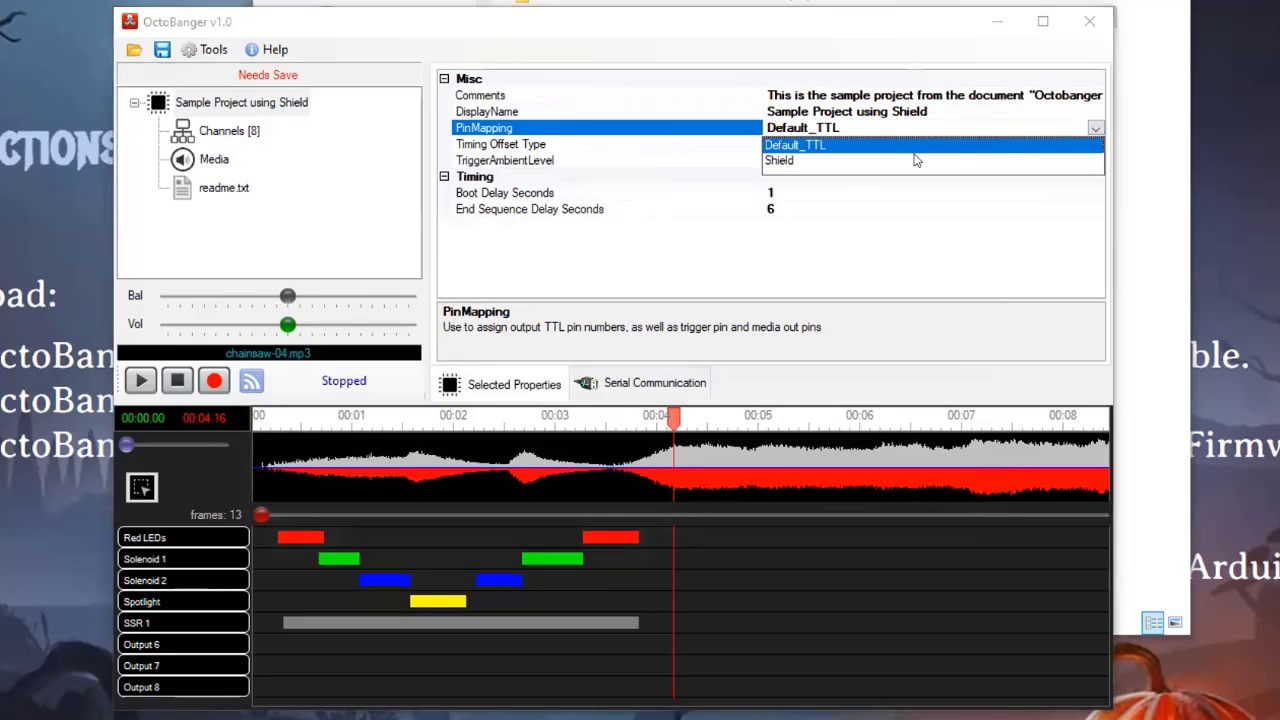
pyautogui.click(818, 160)
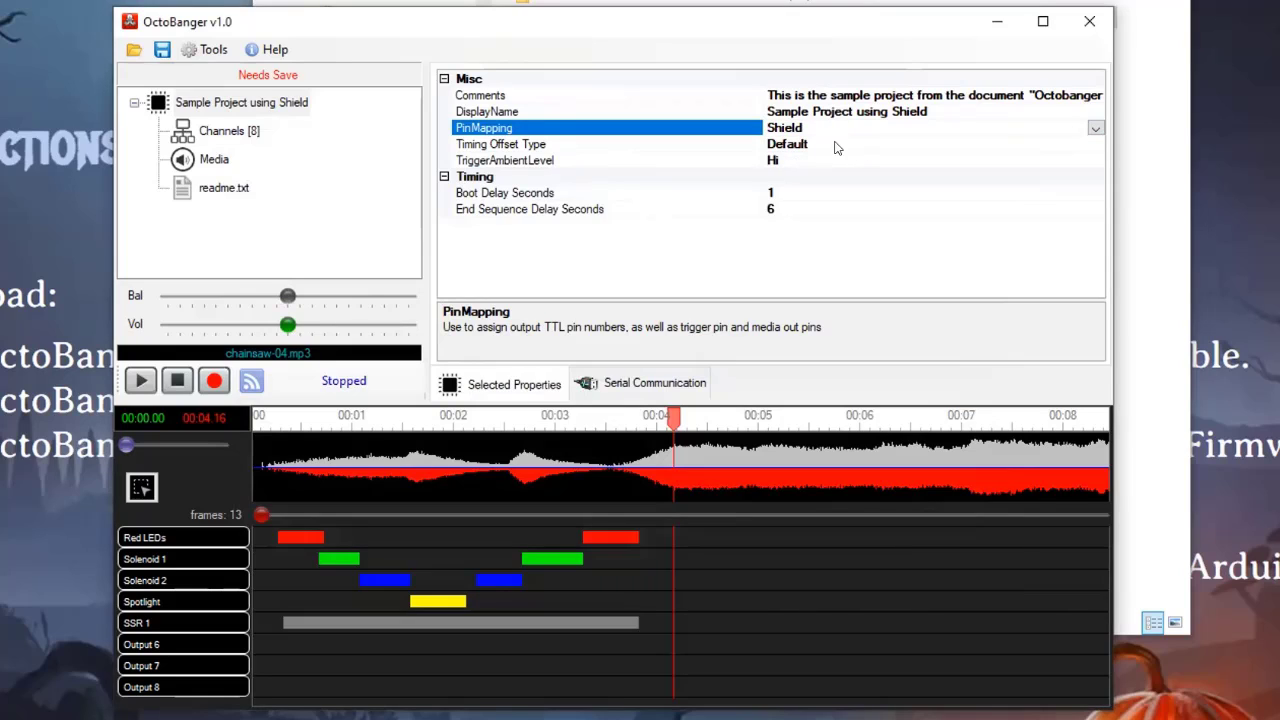
# - Review the available options for the sample project's Timing Offset Type and TriggerAmbientLevel without changing them
pyautogui.click(836, 145)
pyautogui.click(1096, 144)
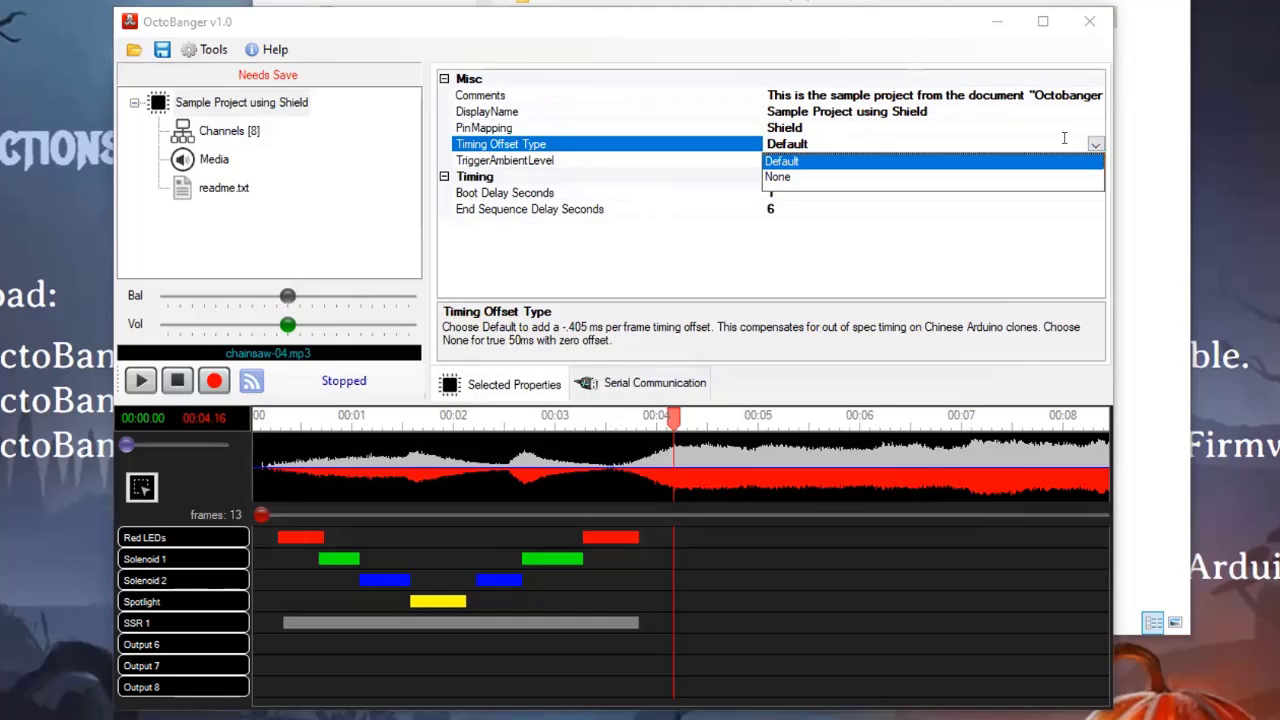
pyautogui.click(1095, 144)
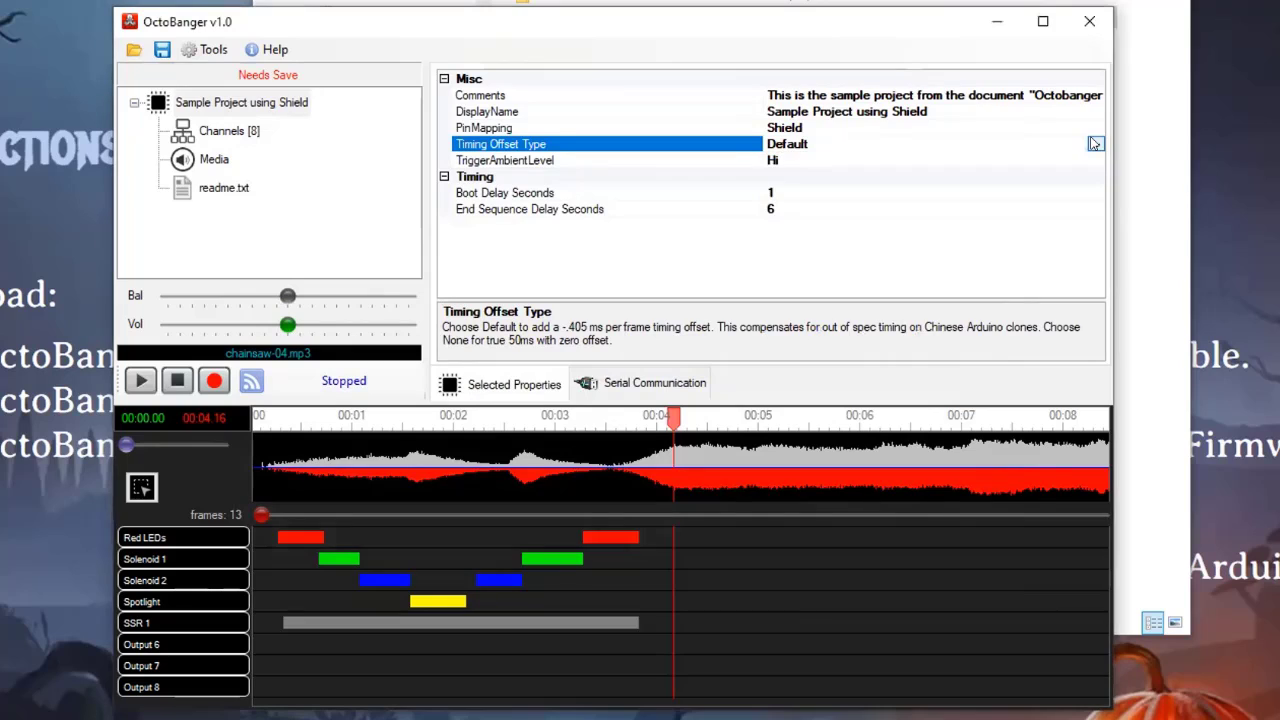
pyautogui.click(810, 161)
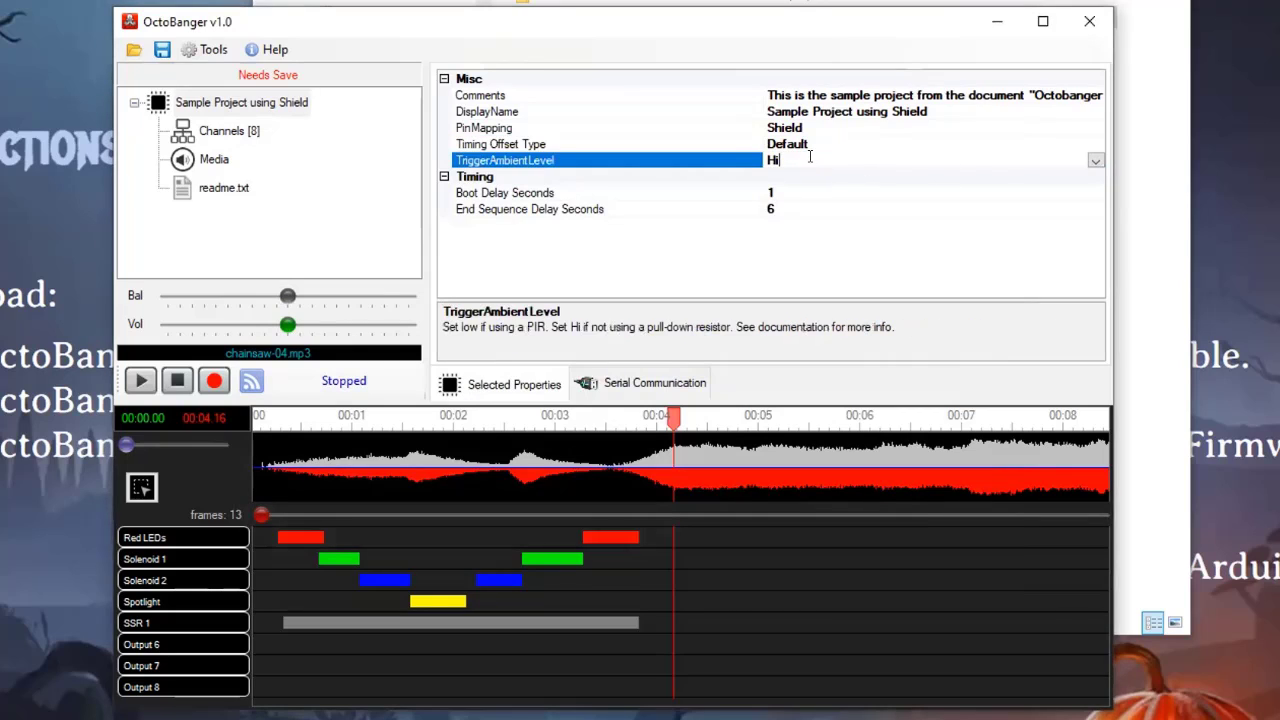
pyautogui.click(1096, 161)
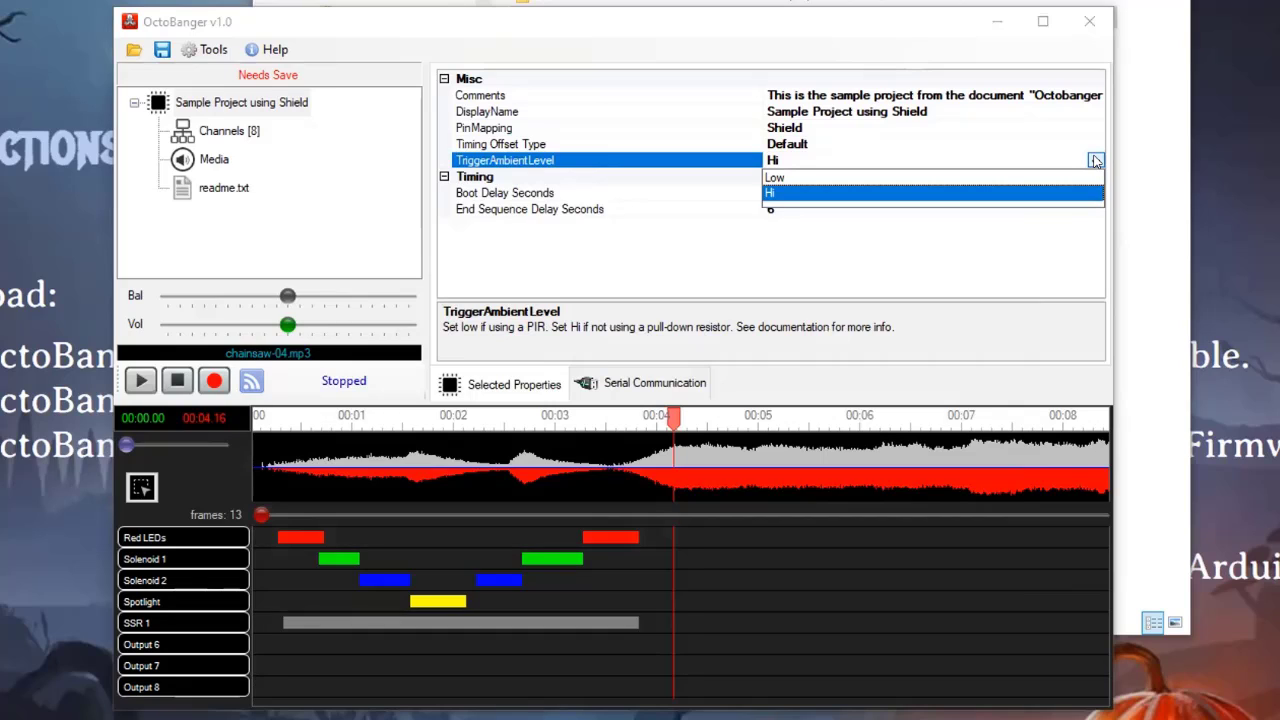
pyautogui.click(1096, 161)
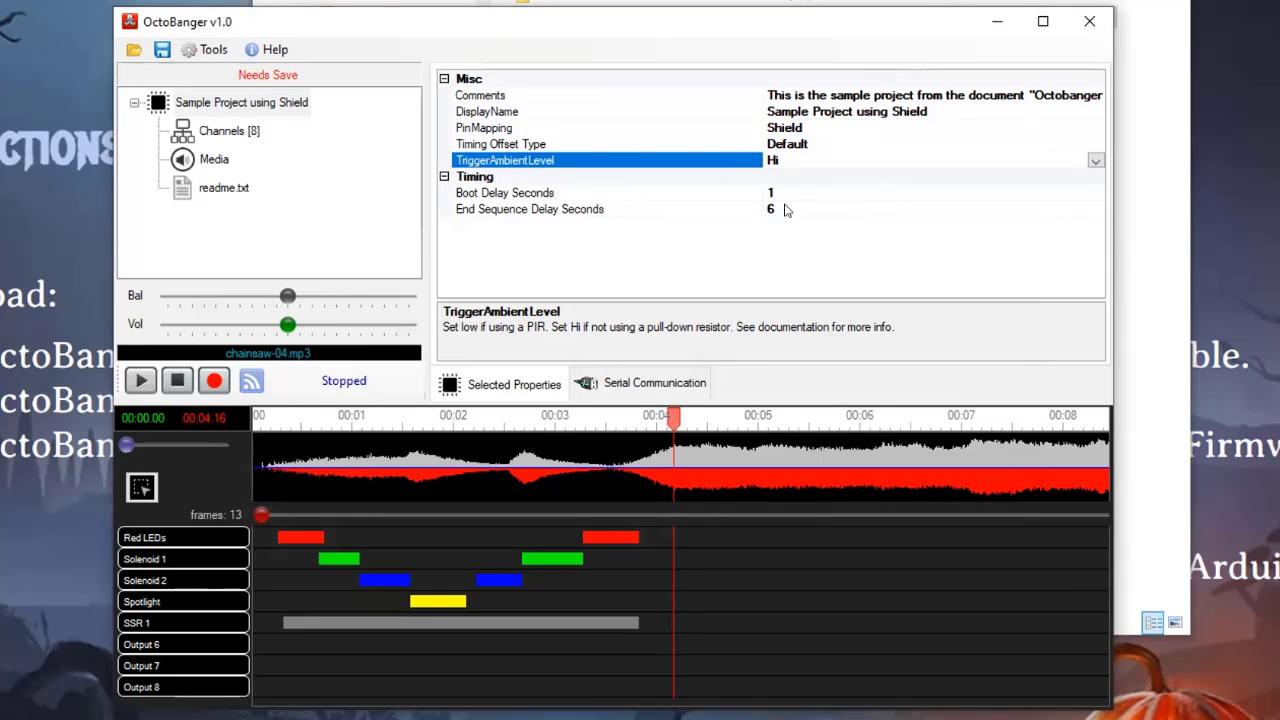
# - Check the description of End Sequence Delay Seconds and move the timeline playhead to about 00:04.47
pyautogui.click(592, 214)
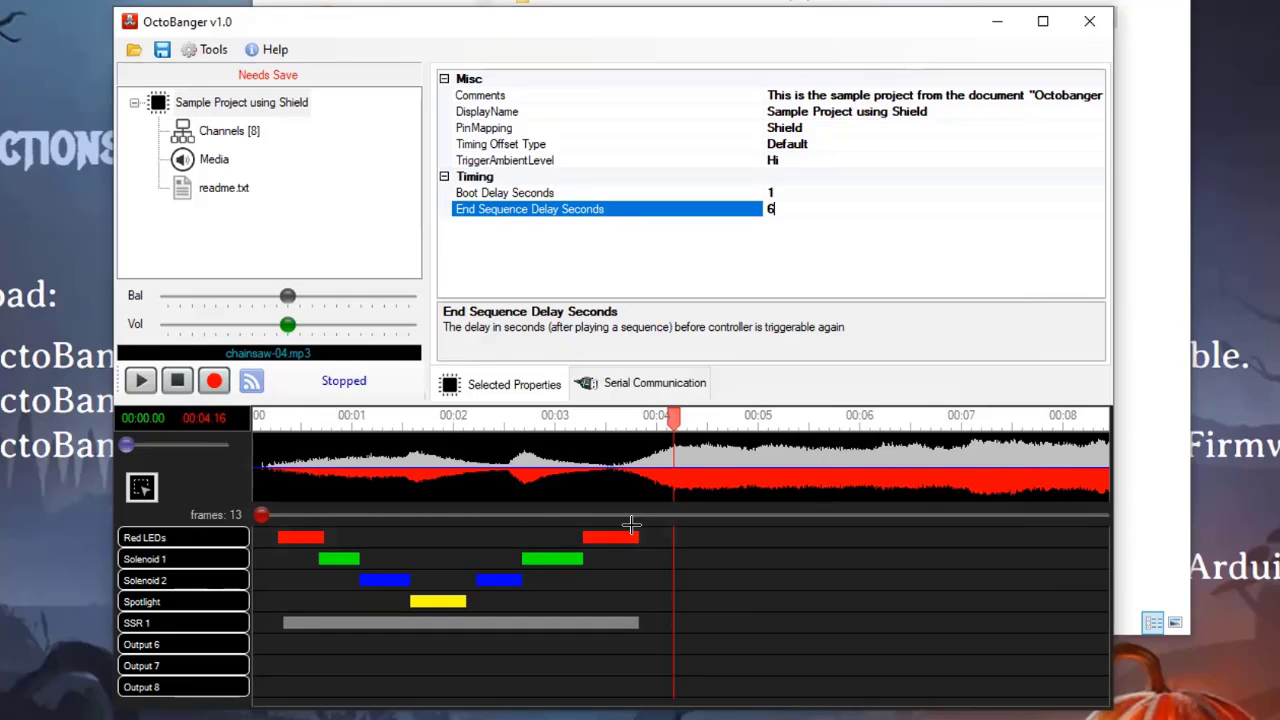
pyautogui.moveTo(690, 417)
pyautogui.mouseDown()
pyautogui.moveTo(990, 414)
pyautogui.moveTo(736, 420)
pyautogui.mouseUp()
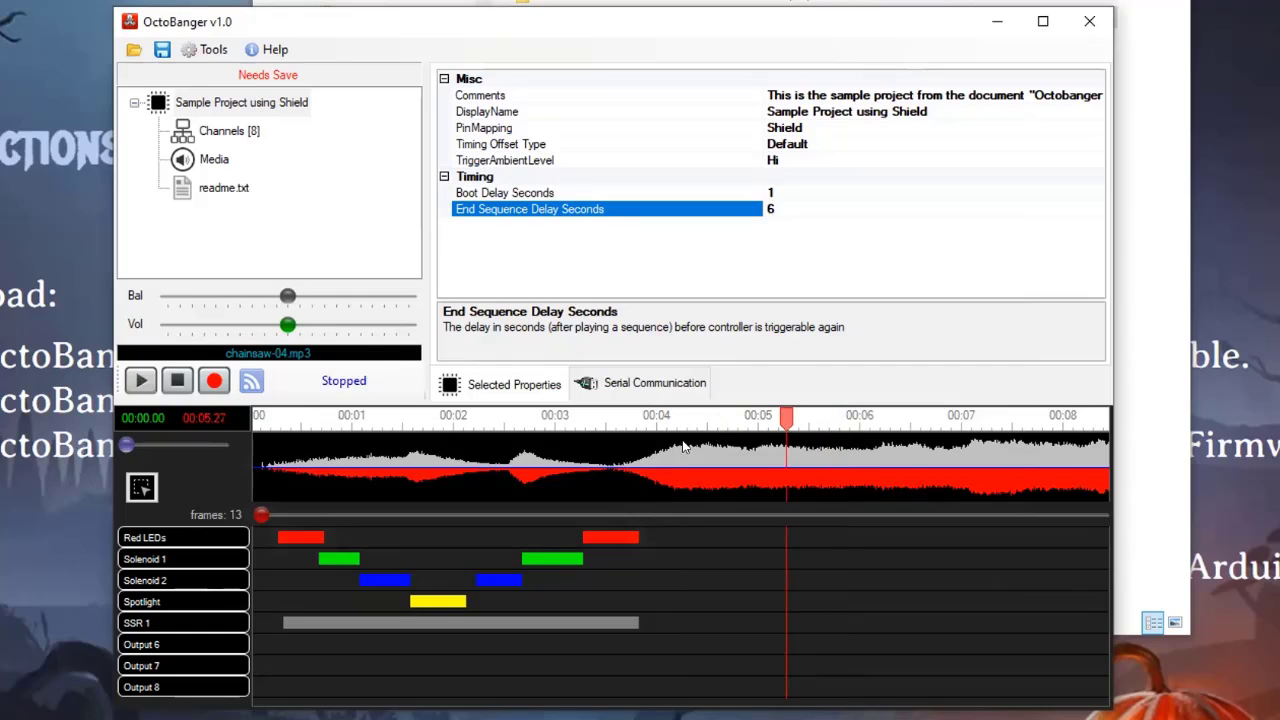
pyautogui.click(705, 419)
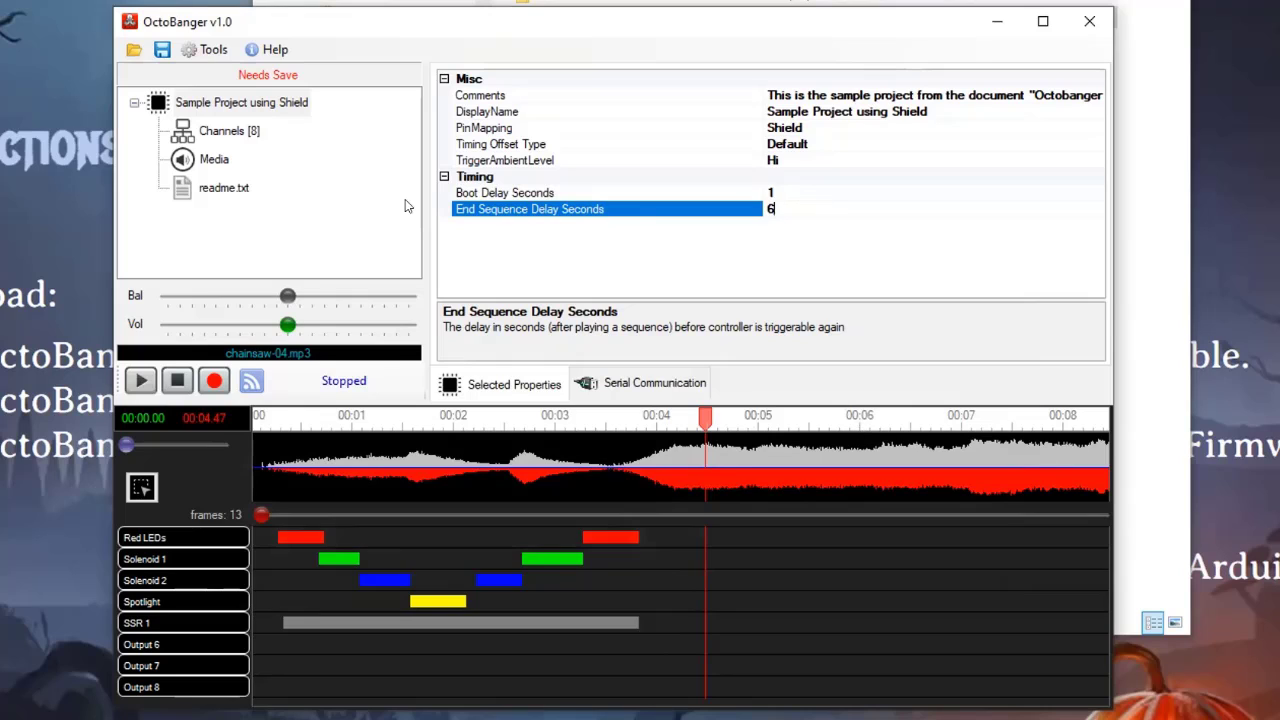
# - Review the sample project's channel list and its Media settings, including the Serial Media Type and Volume
pyautogui.click(196, 141)
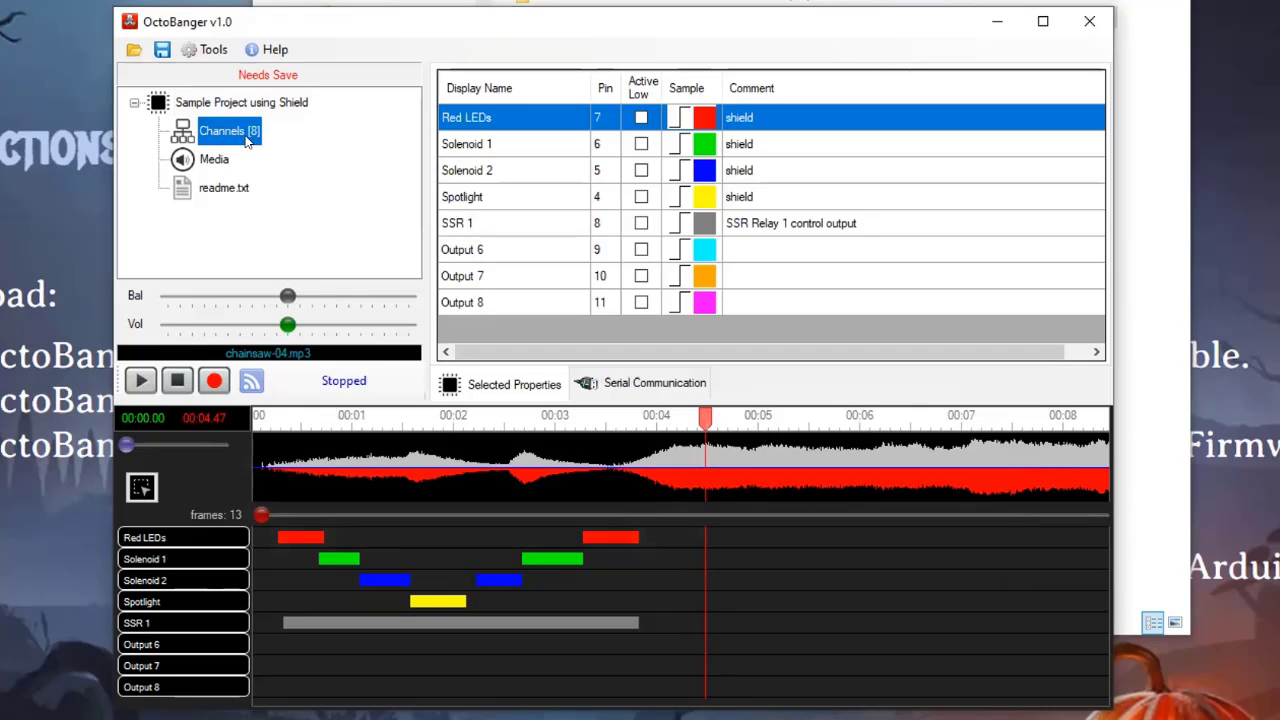
pyautogui.click(200, 162)
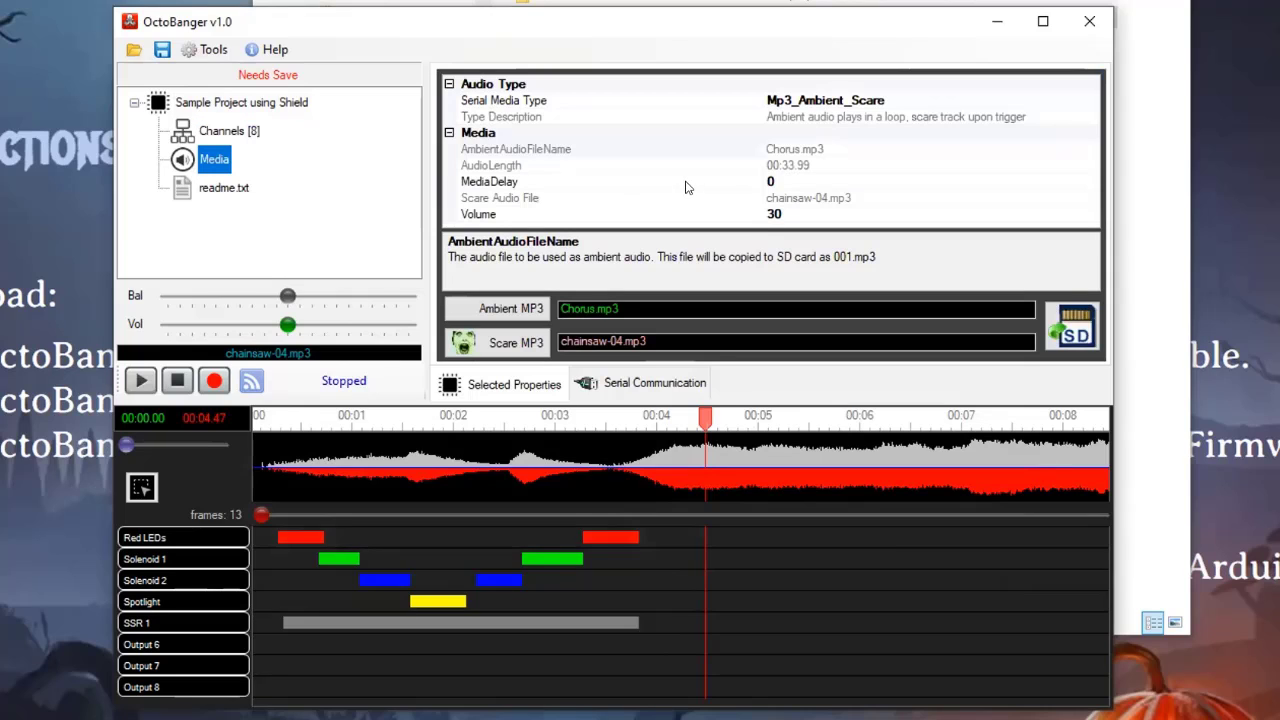
pyautogui.click(960, 100)
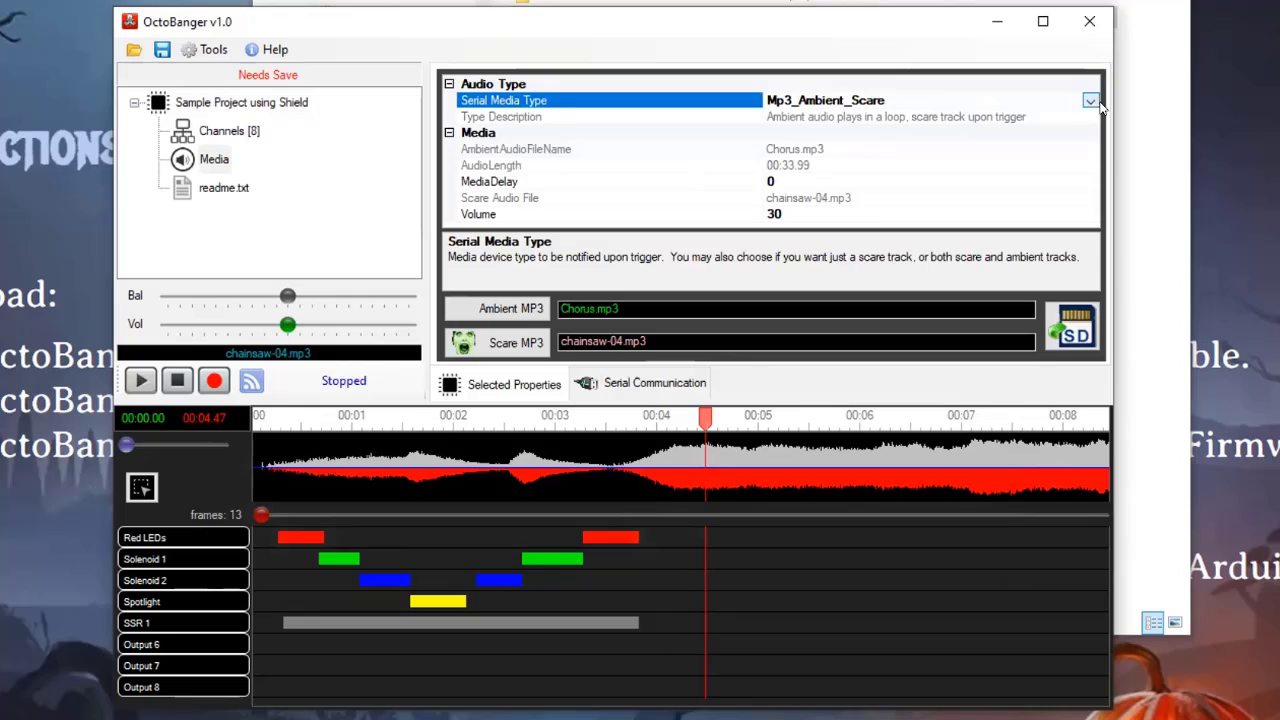
pyautogui.click(1090, 102)
pyautogui.click(1091, 102)
pyautogui.click(882, 211)
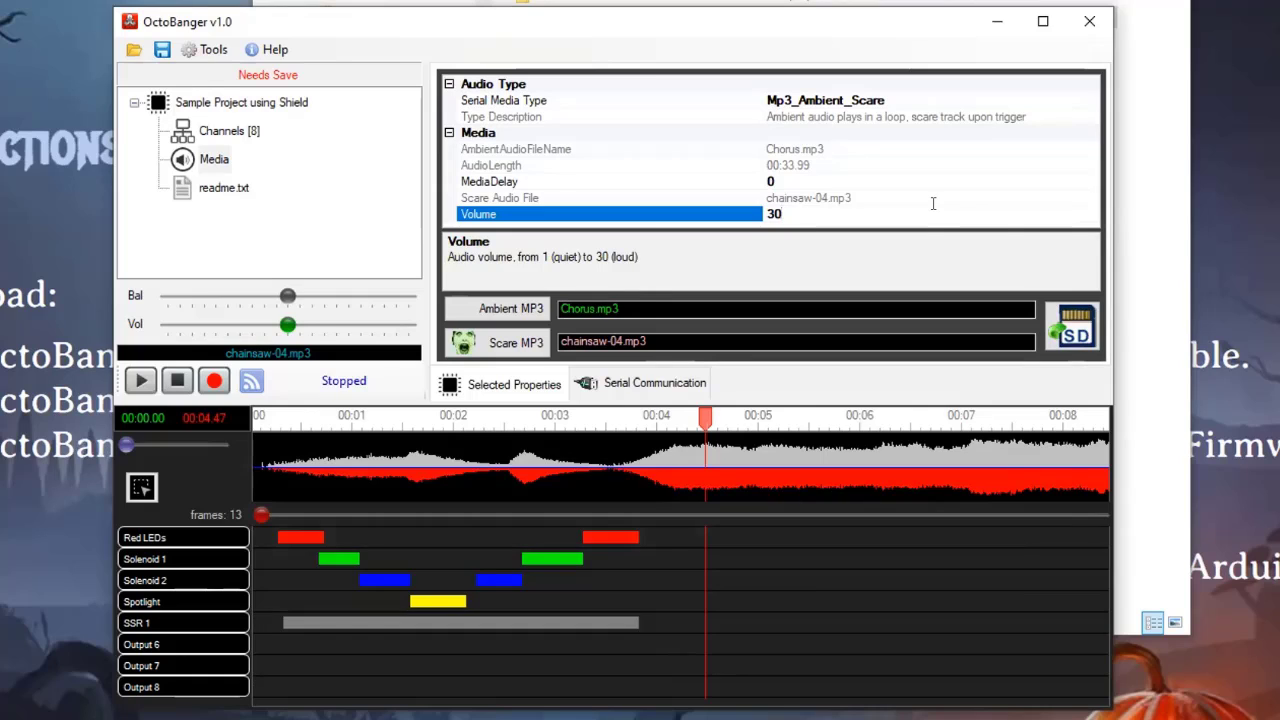
pyautogui.click(196, 160)
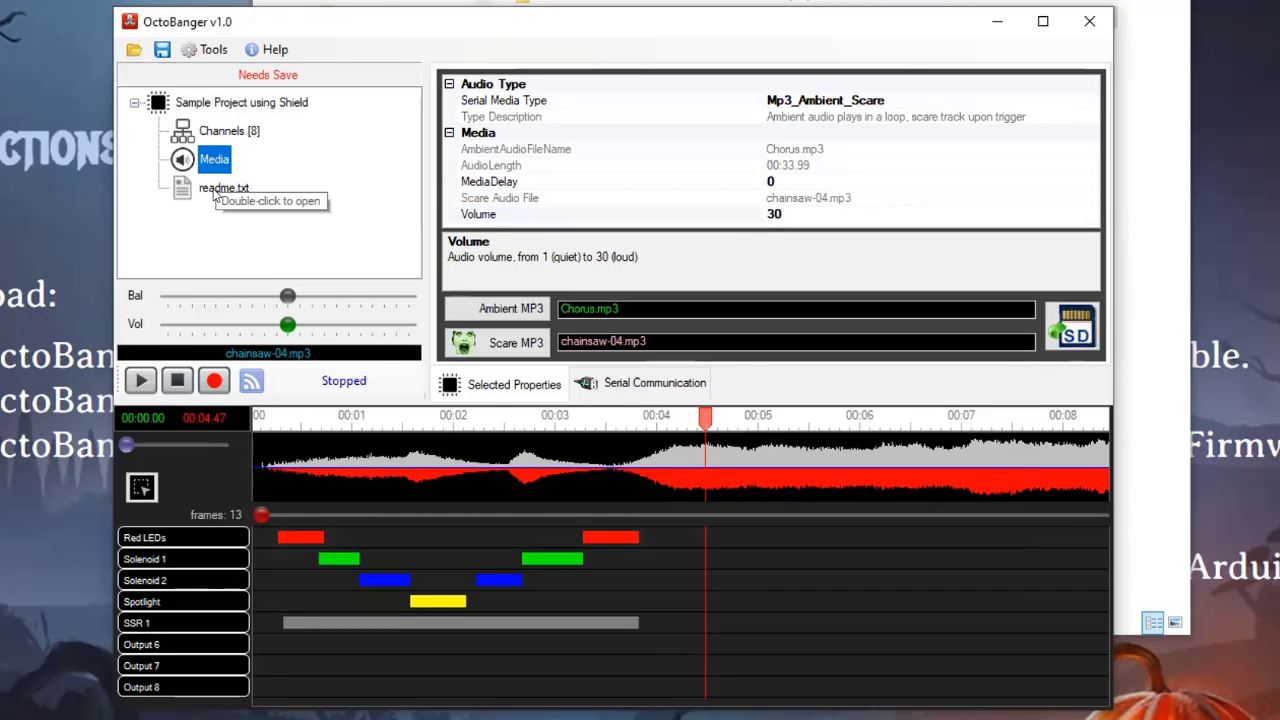
# - Select the project's readme.txt, go up to the inner octobanger folder in File Explorer, and return to OctoBanger
pyautogui.click(215, 190)
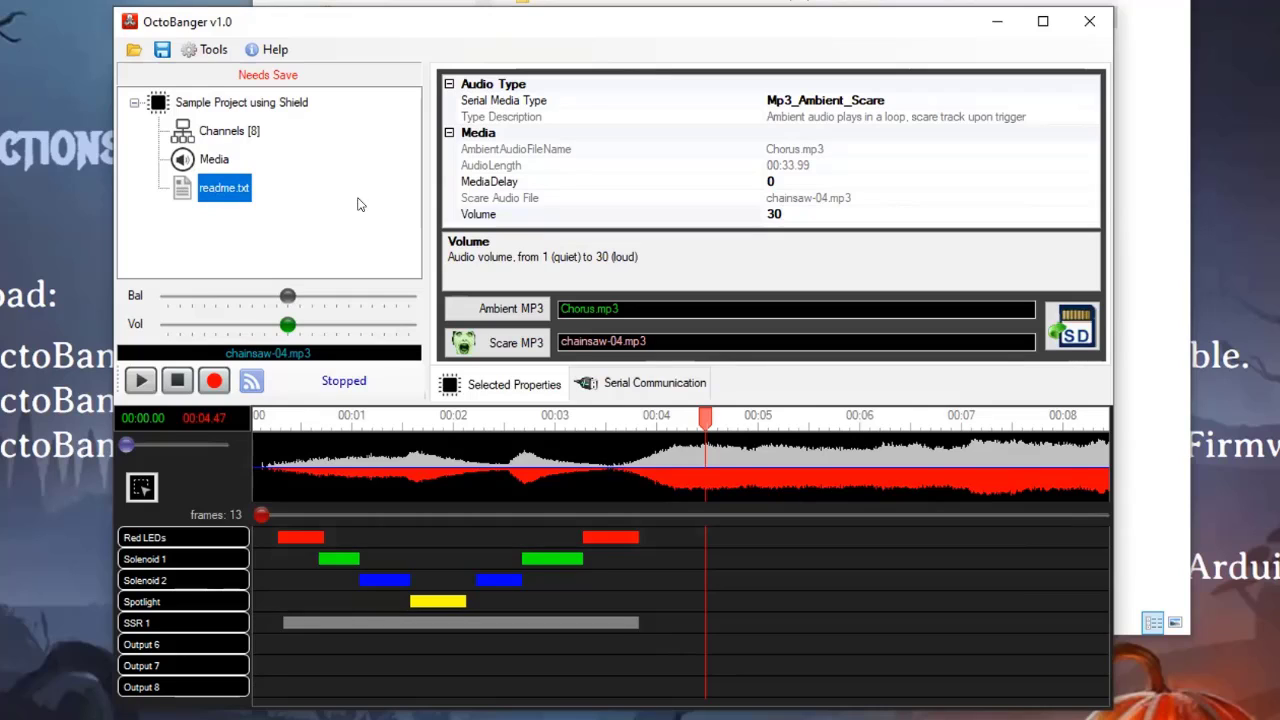
pyautogui.hotkey('alt', 'Tab')
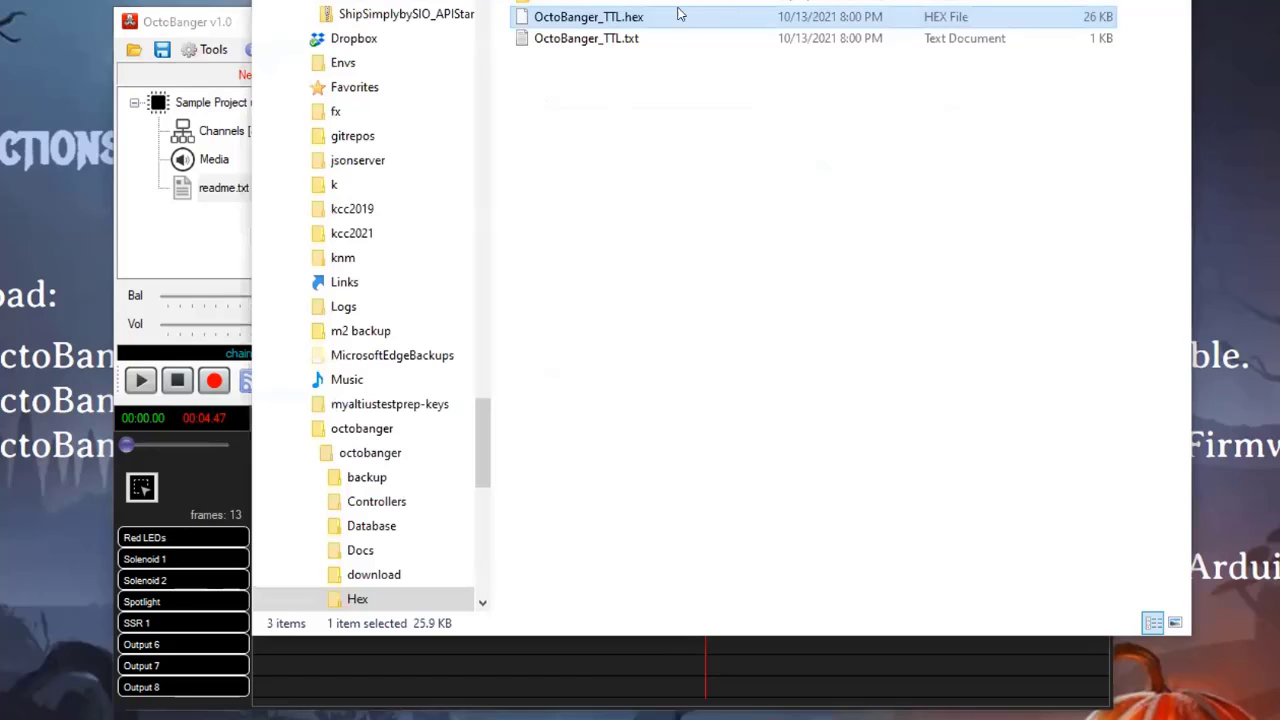
pyautogui.hotkey('alt', 'Up')
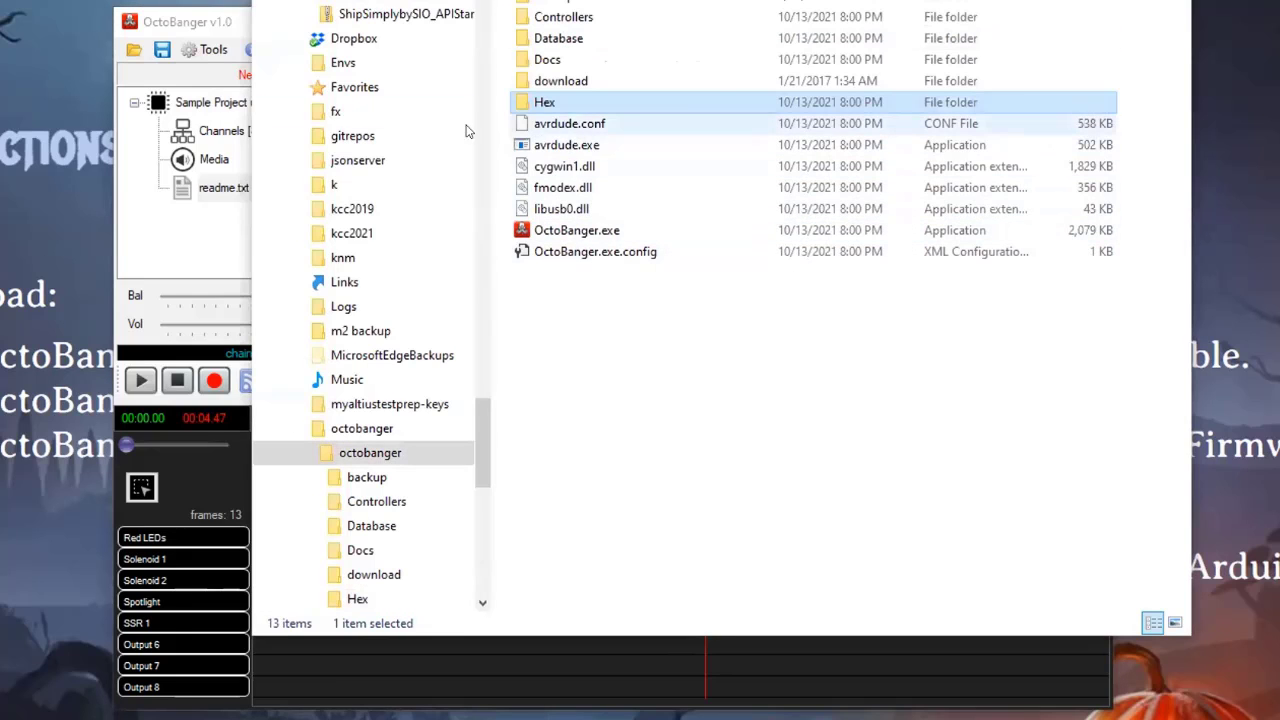
pyautogui.hotkey('alt', 'Tab')
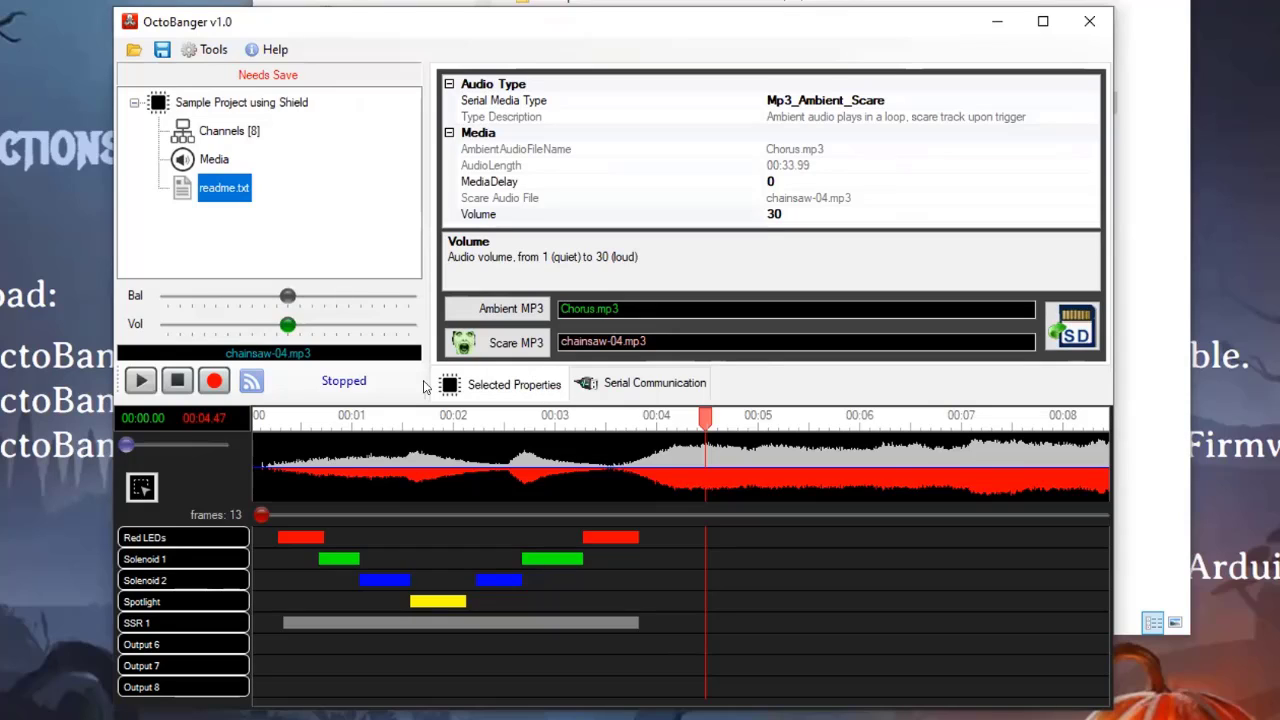
# - Try to connect to the controller on the listed COM3 serial port and dismiss the resulting messages
pyautogui.click(617, 383)
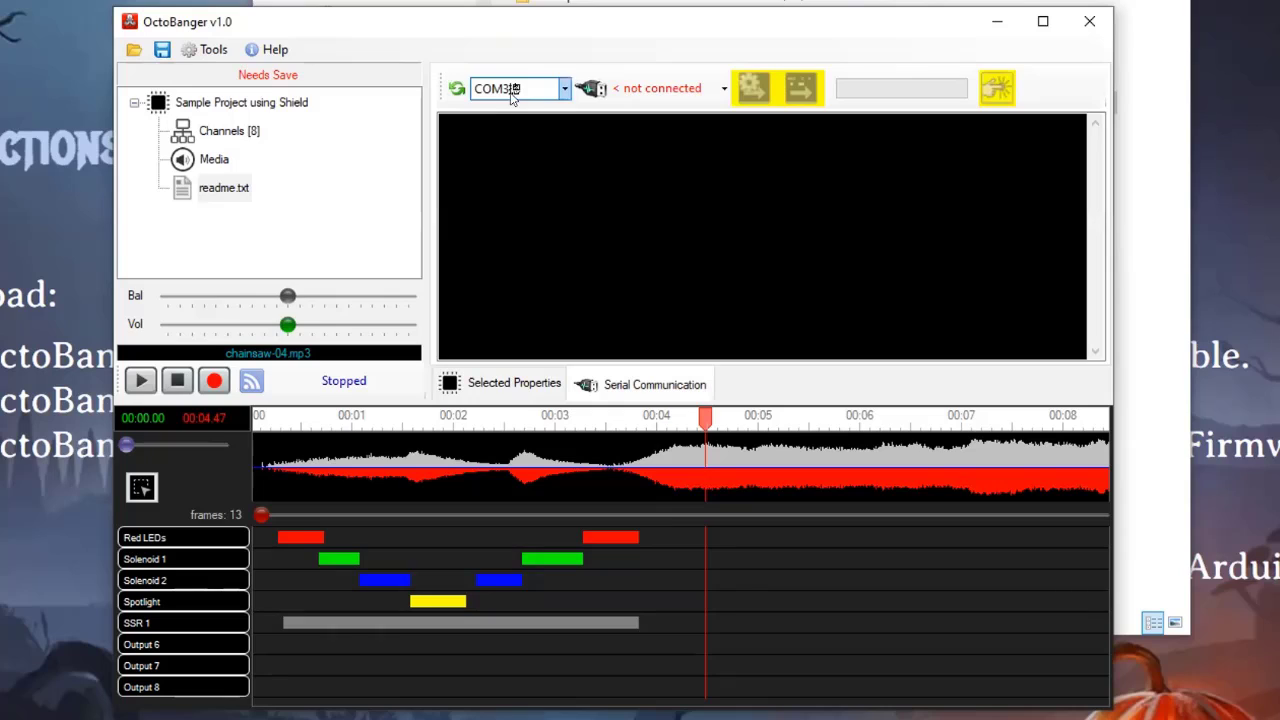
pyautogui.click(562, 88)
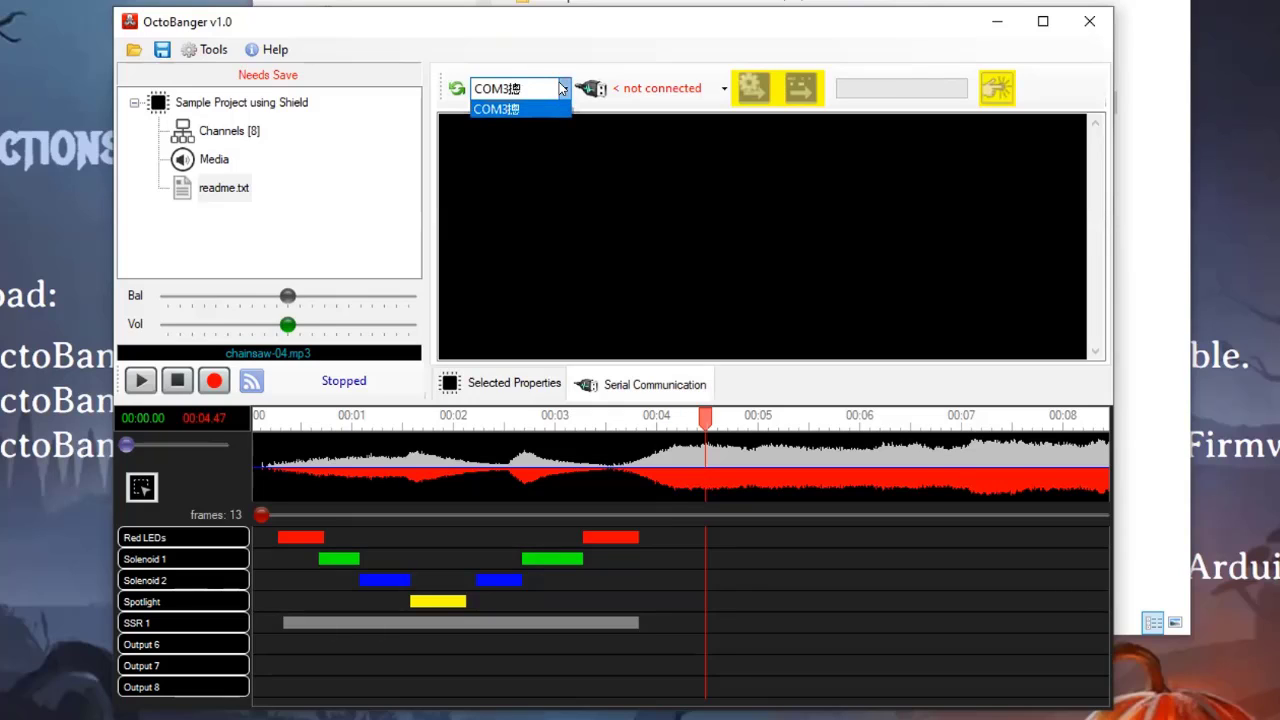
pyautogui.click(562, 88)
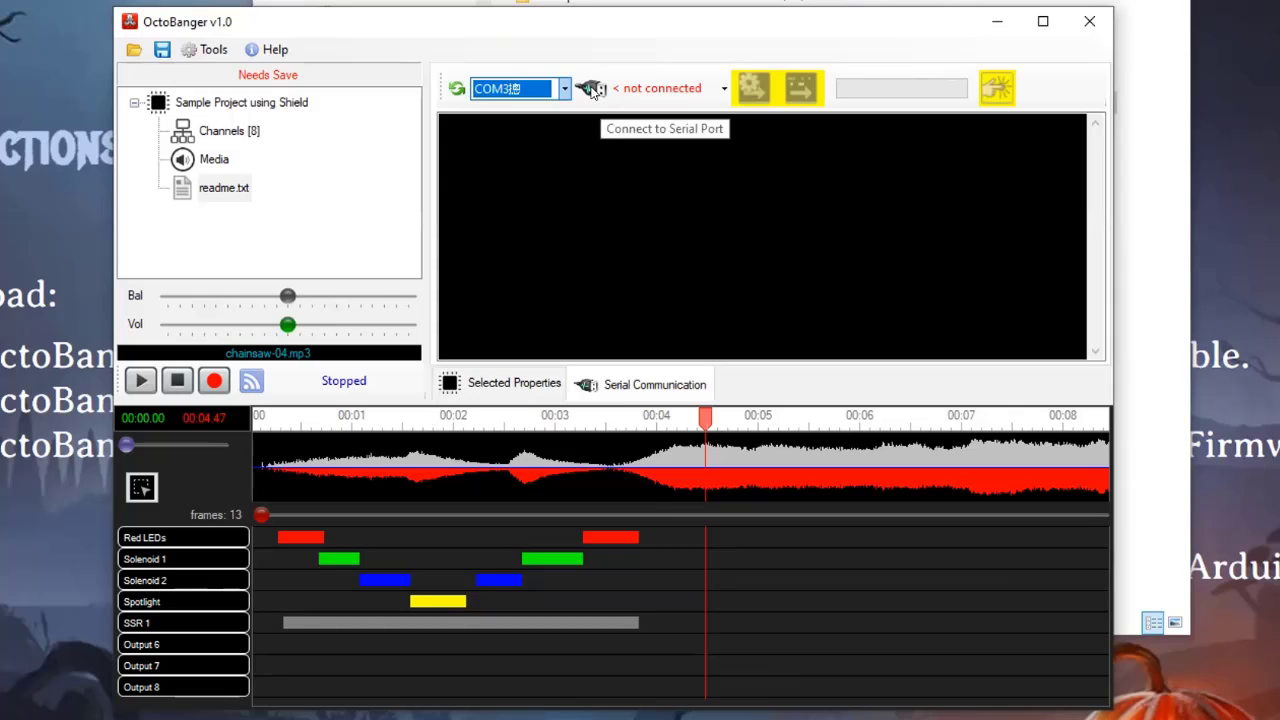
pyautogui.click(591, 89)
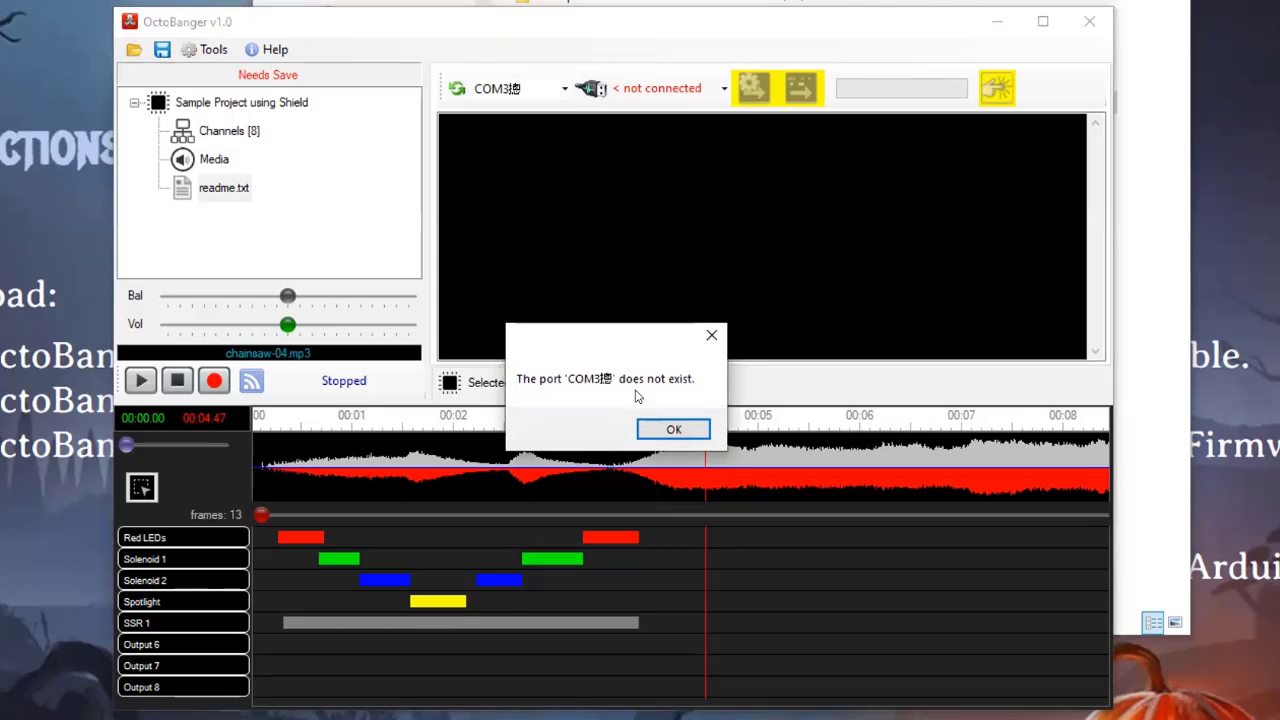
pyautogui.click(672, 430)
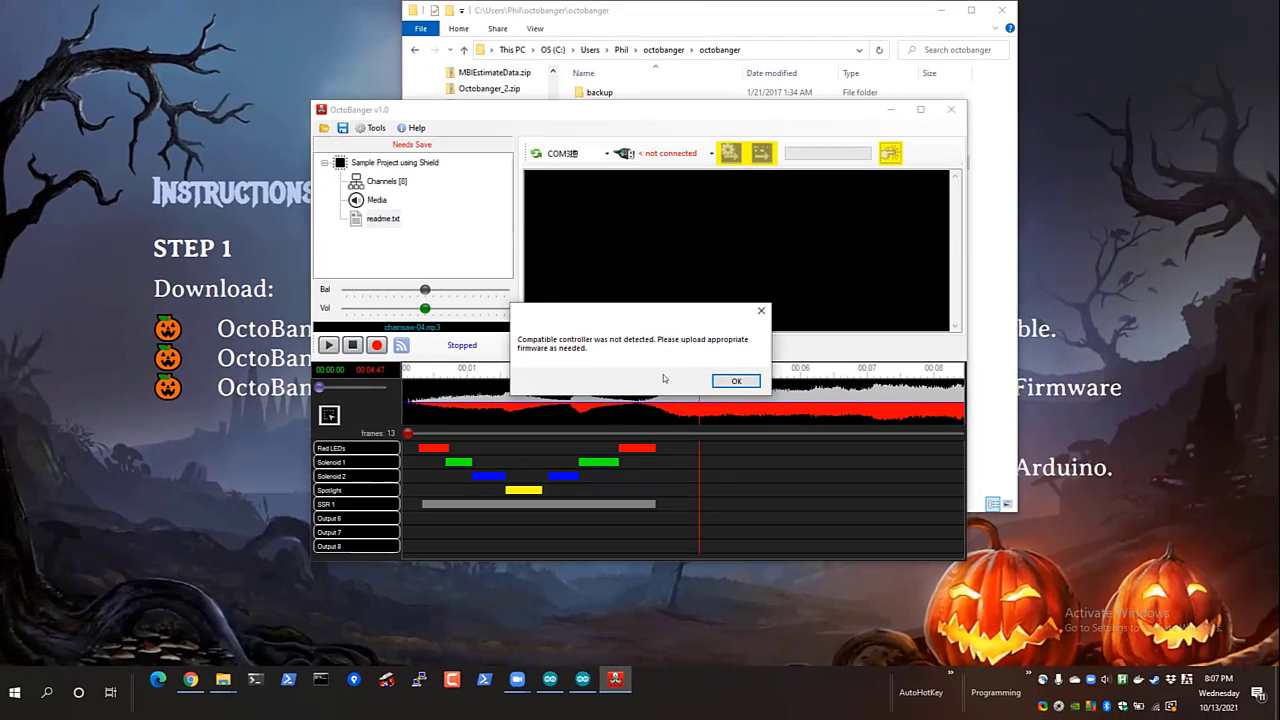
pyautogui.click(733, 380)
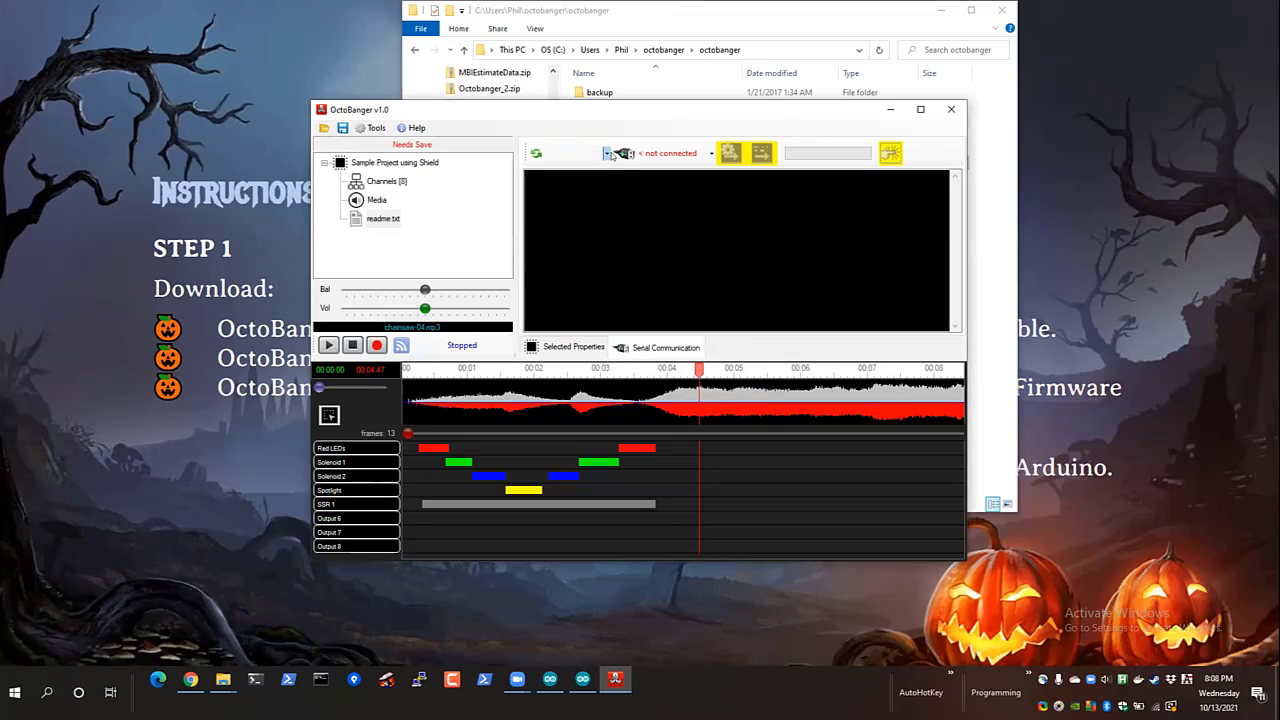
# - Close OctoBanger without saving the controller changes and open Windows Device Manager
pyautogui.click(948, 106)
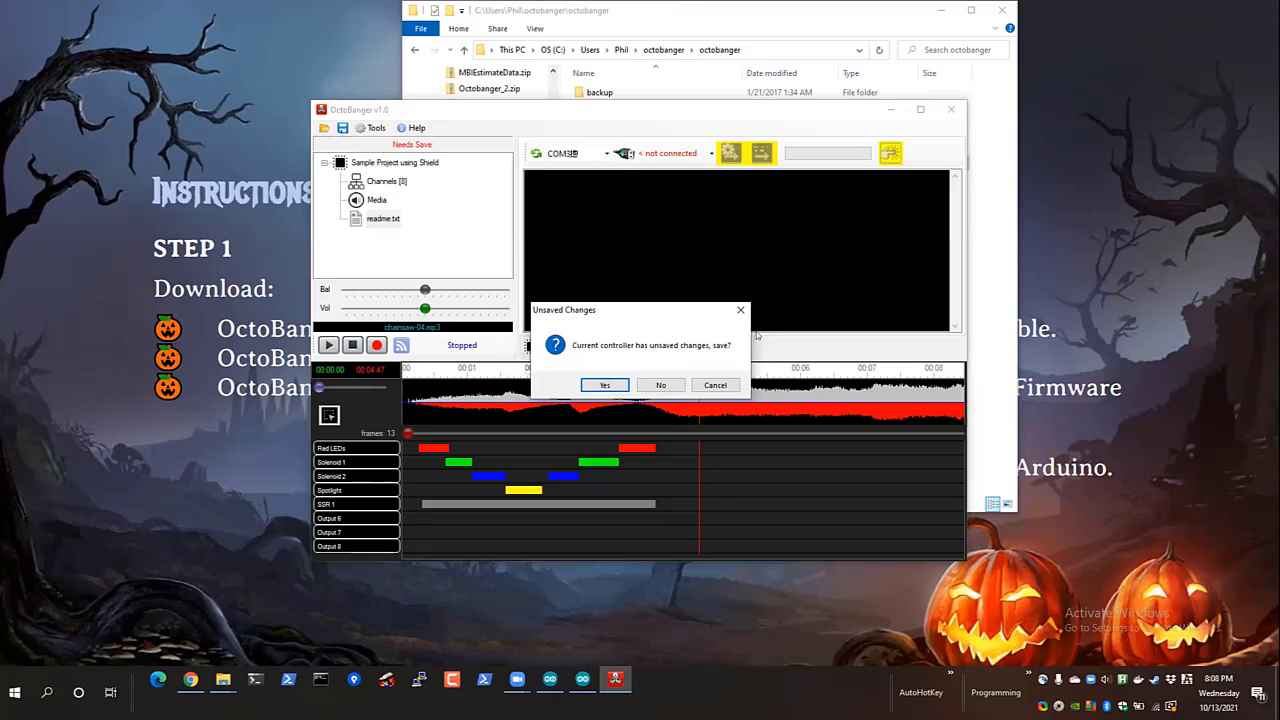
pyautogui.click(685, 386)
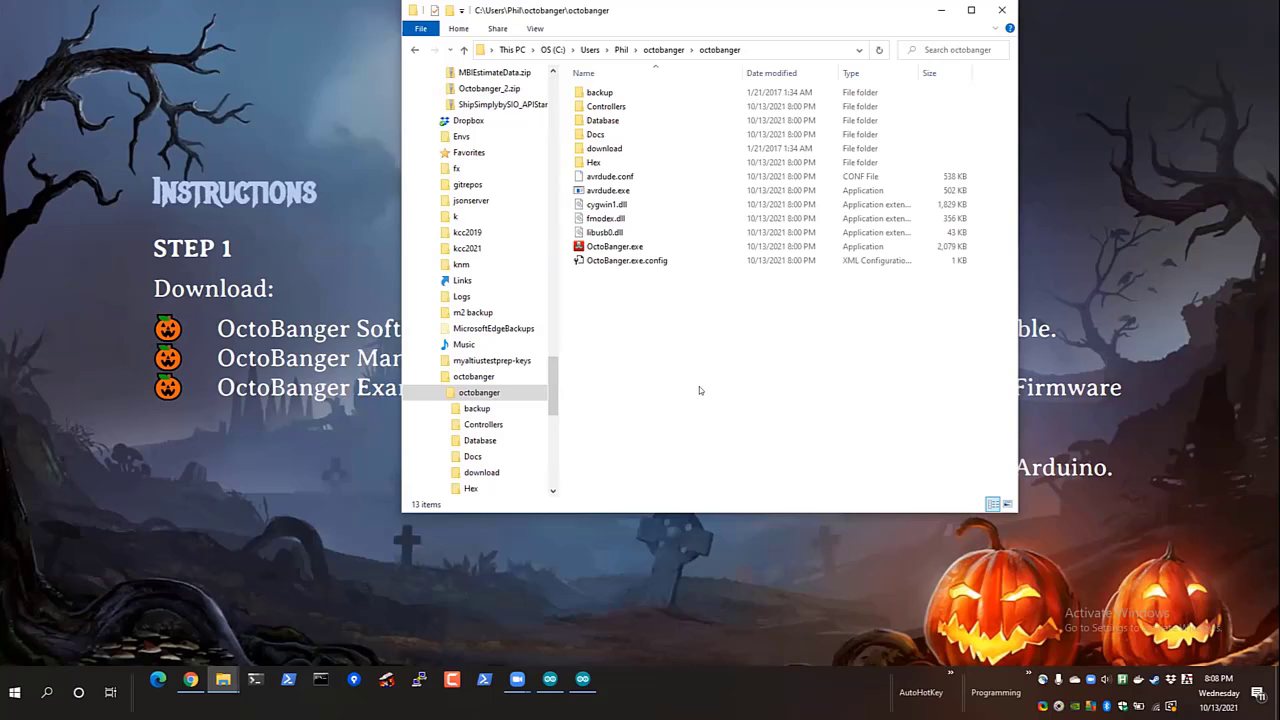
pyautogui.press('super')
pyautogui.write('devi')
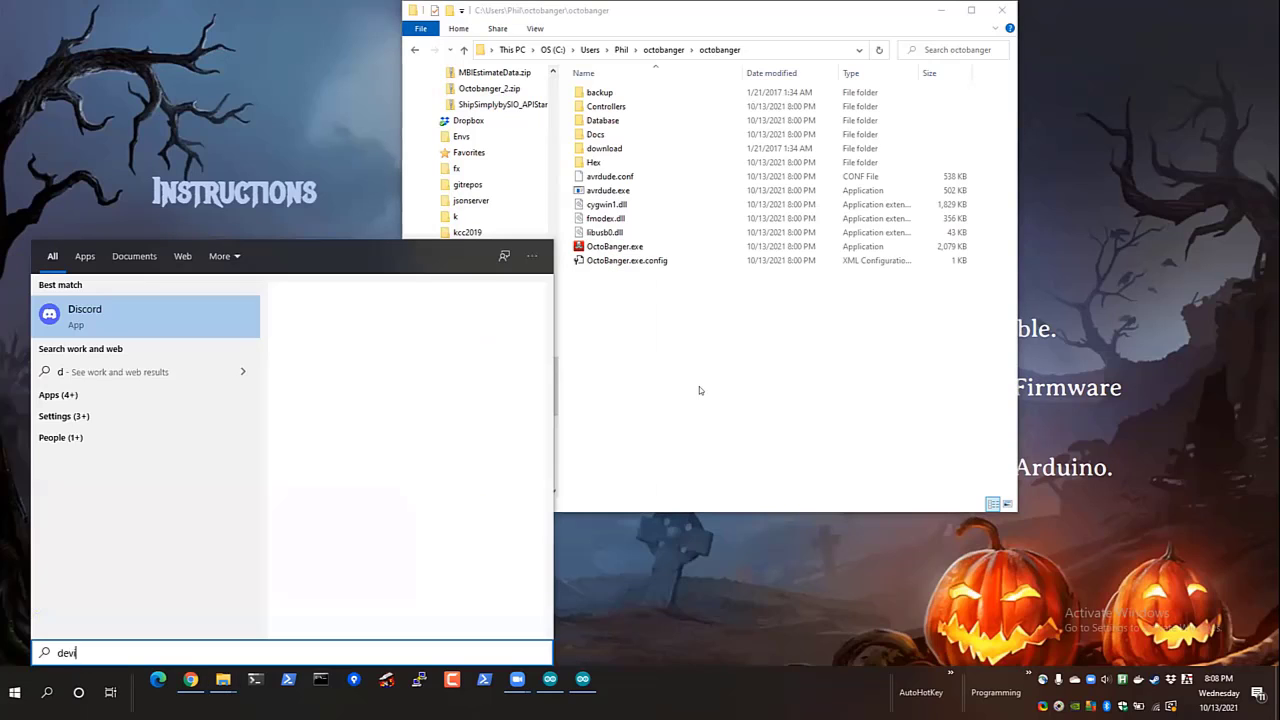
pyautogui.write('ce ma')
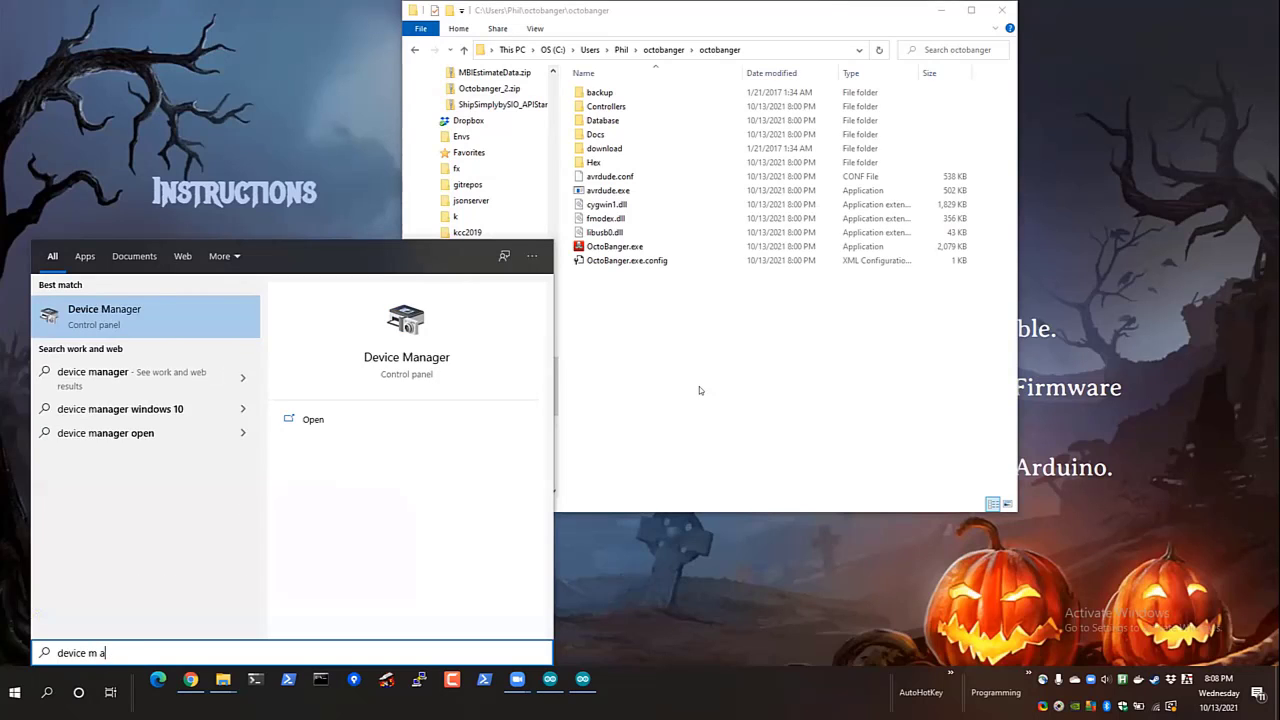
pyautogui.write('n')
pyautogui.press('Return')
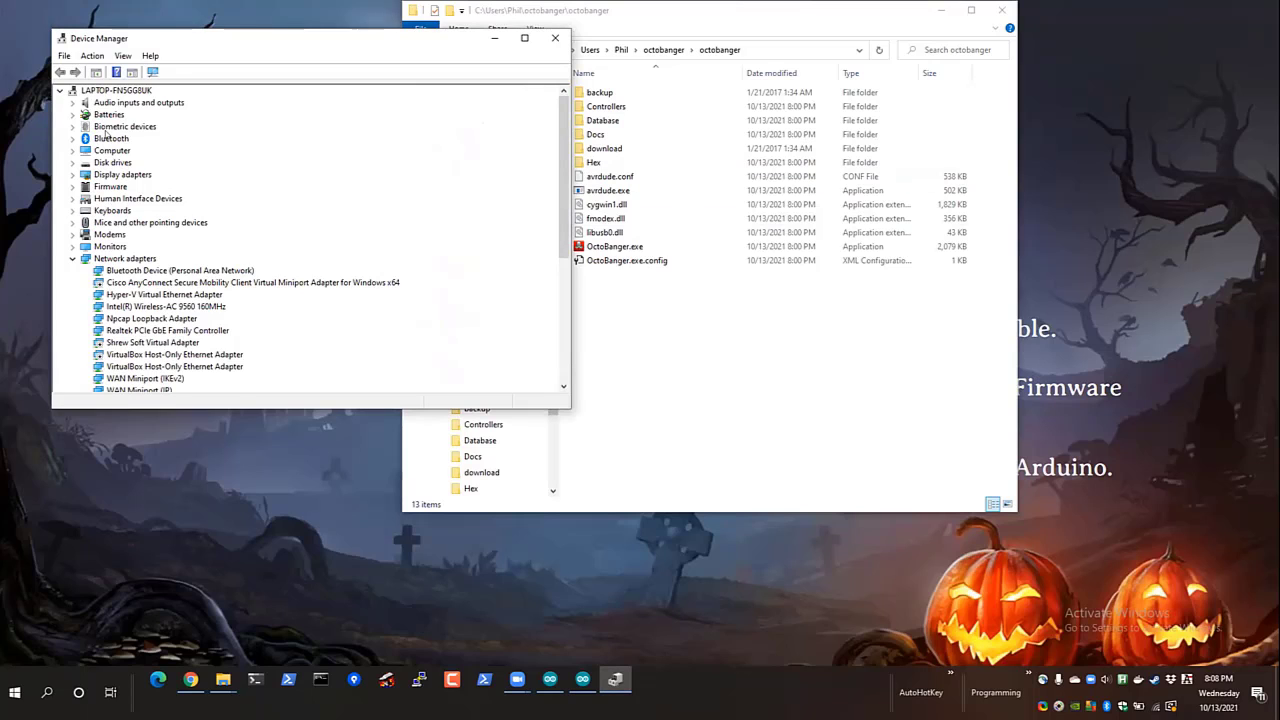
# - Expand the Ports (COM & LPT) category in Device Manager to check which port the Arduino Uno uses
pyautogui.scroll(-6, 97, 163)
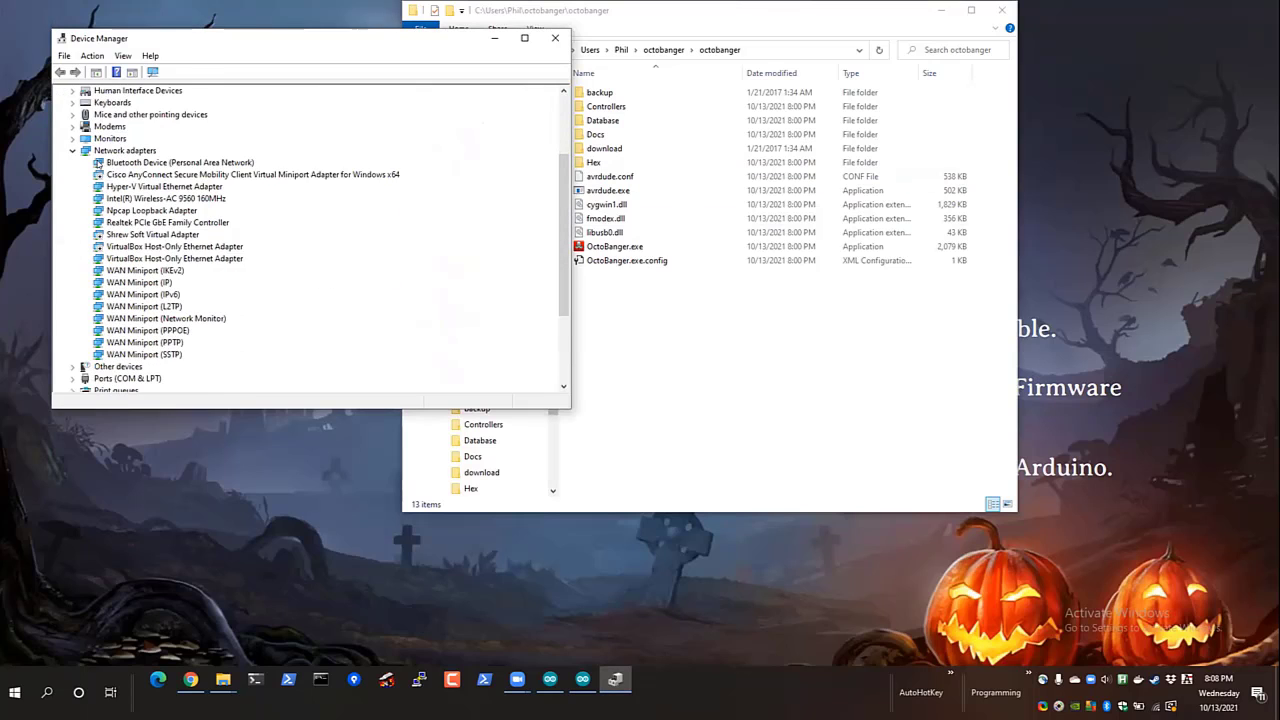
pyautogui.click(73, 259)
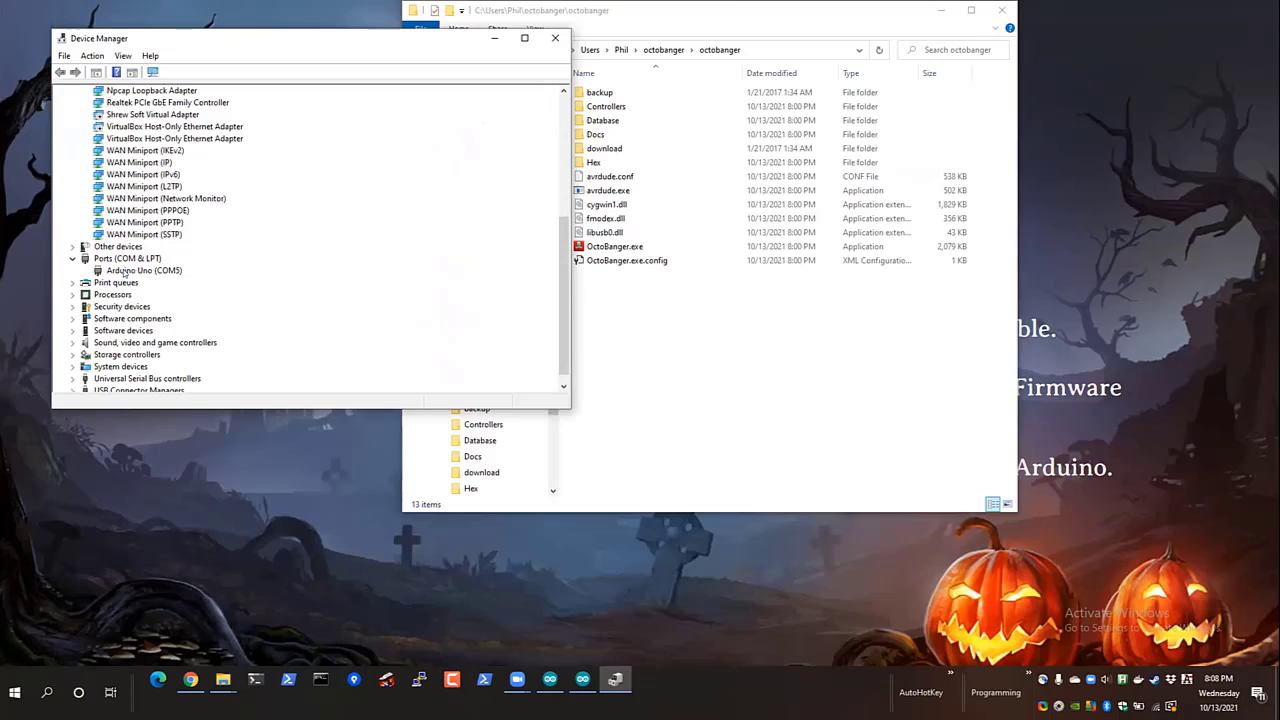
# - Relaunch OctoBanger.exe from the inner octobanger folder and continue past its introductory disclaimer
pyautogui.click(645, 323)
pyautogui.doubleClick(584, 248)
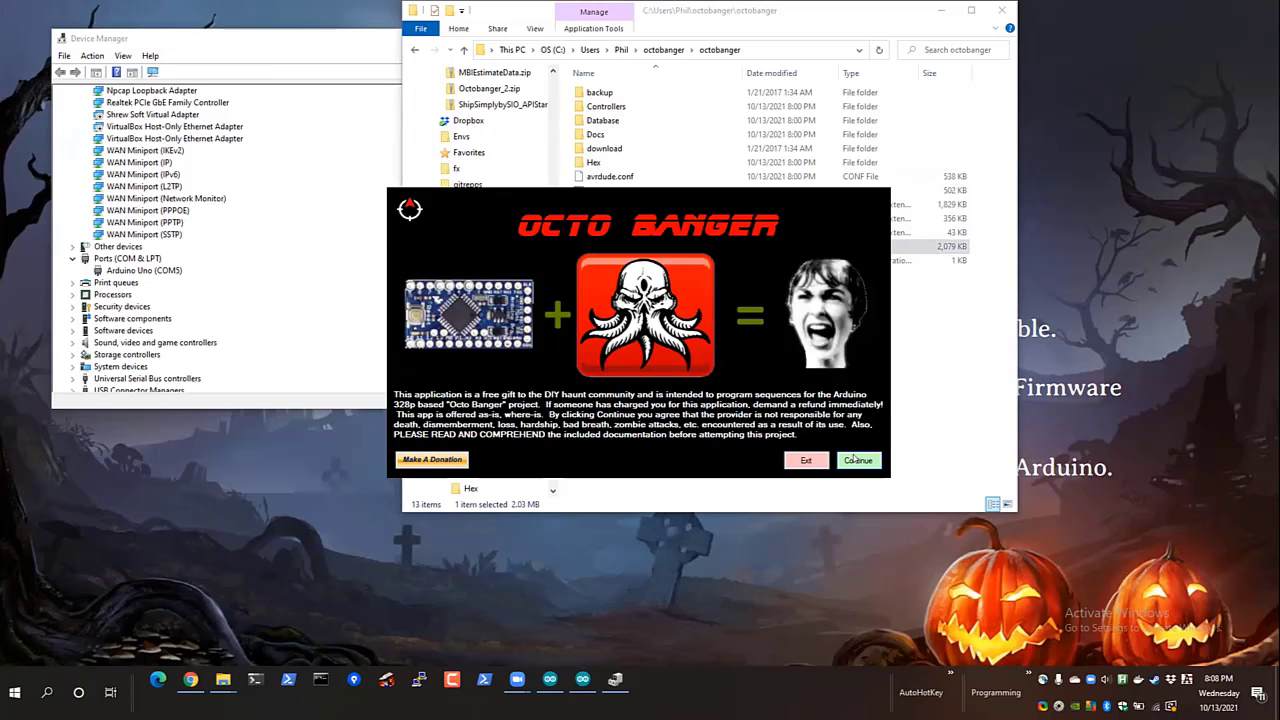
pyautogui.click(852, 455)
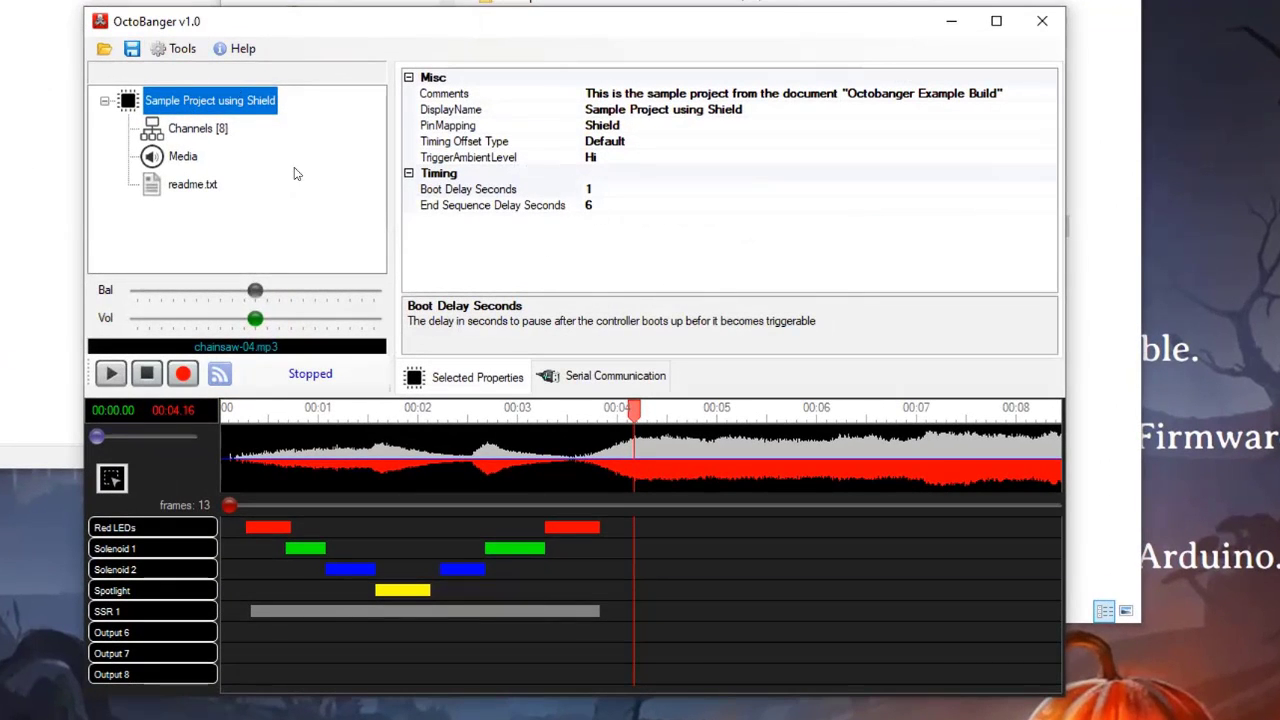
# - Open OctoBanger's serial communication view and connect to the controller on serial port COM5
pyautogui.click(168, 52)
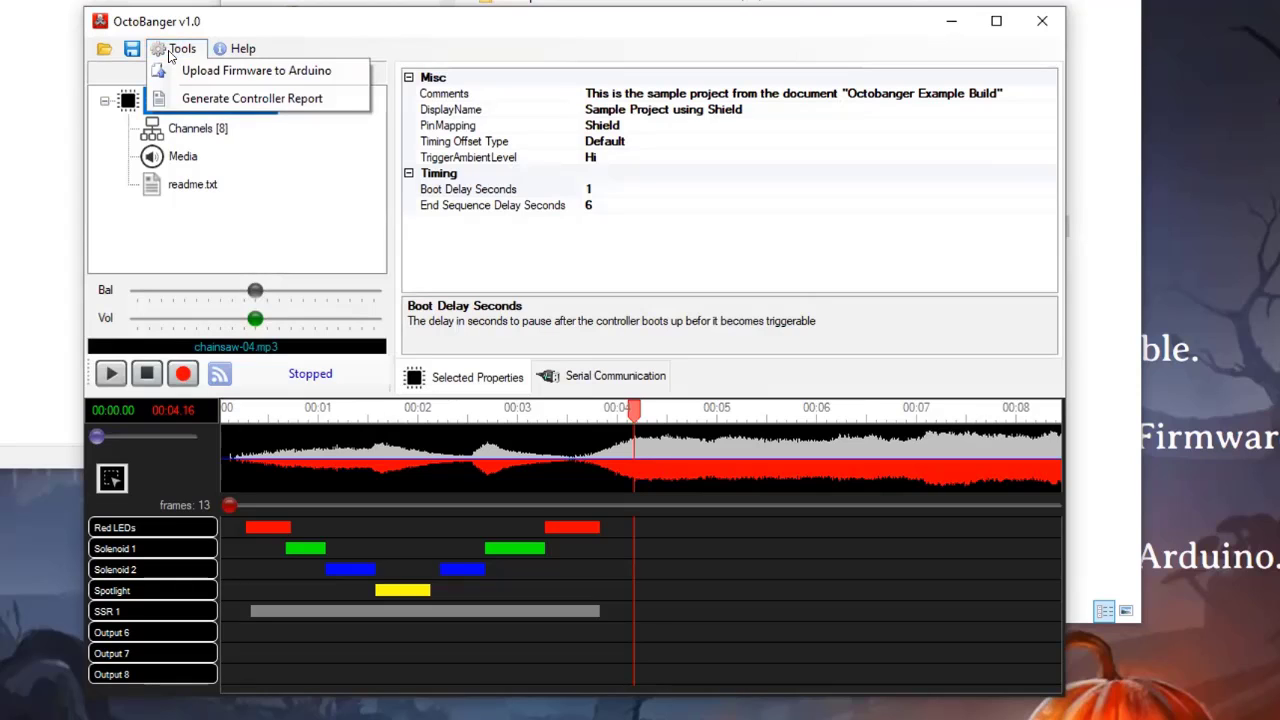
pyautogui.click(364, 25)
pyautogui.click(612, 376)
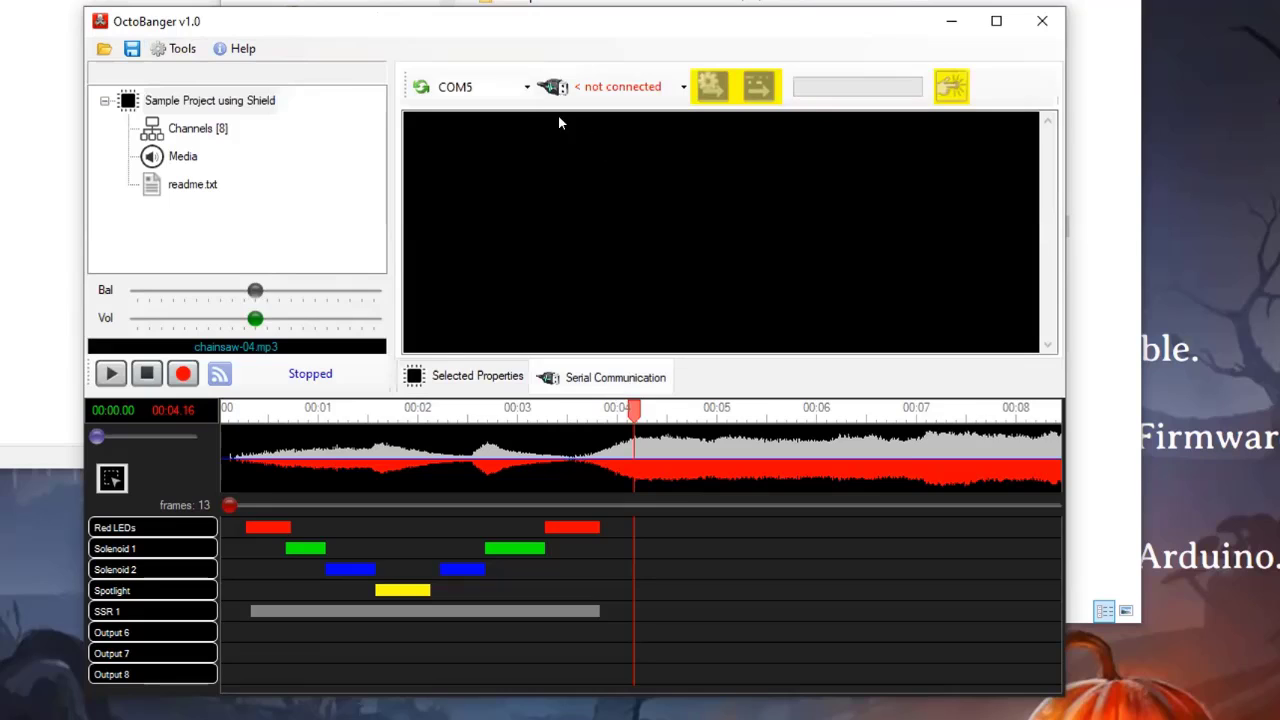
pyautogui.click(527, 88)
pyautogui.click(527, 102)
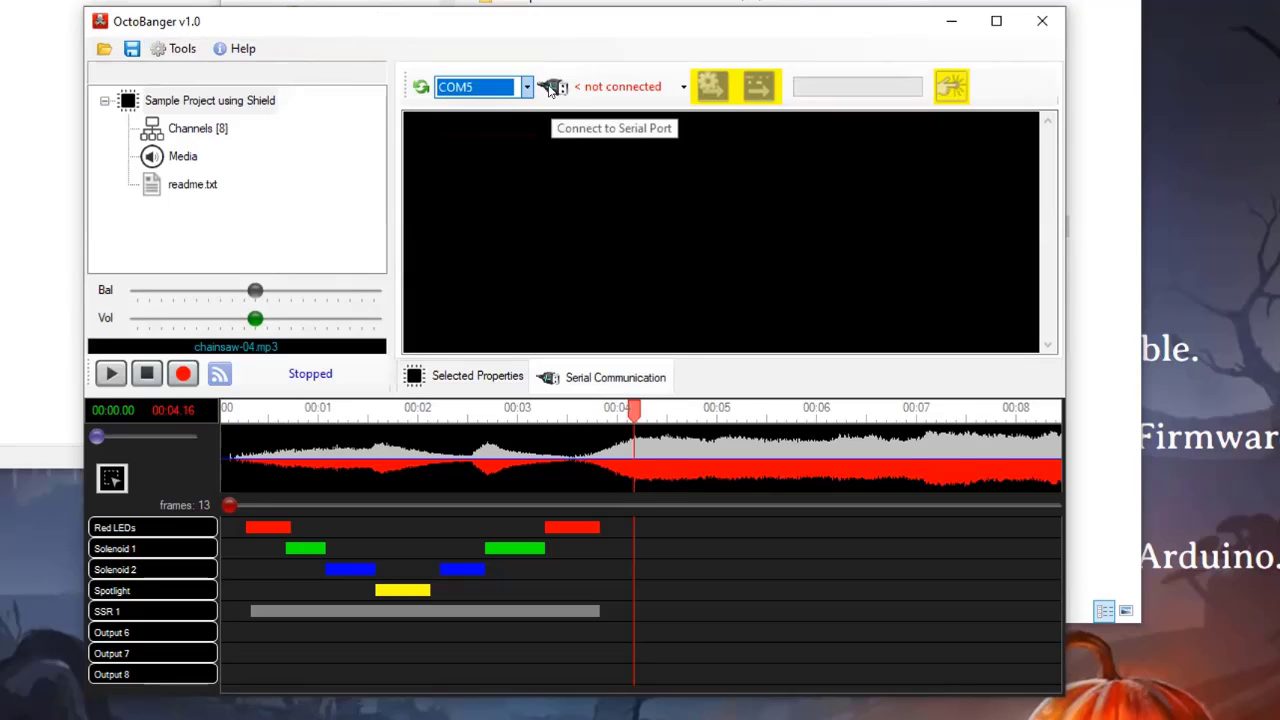
pyautogui.click(551, 88)
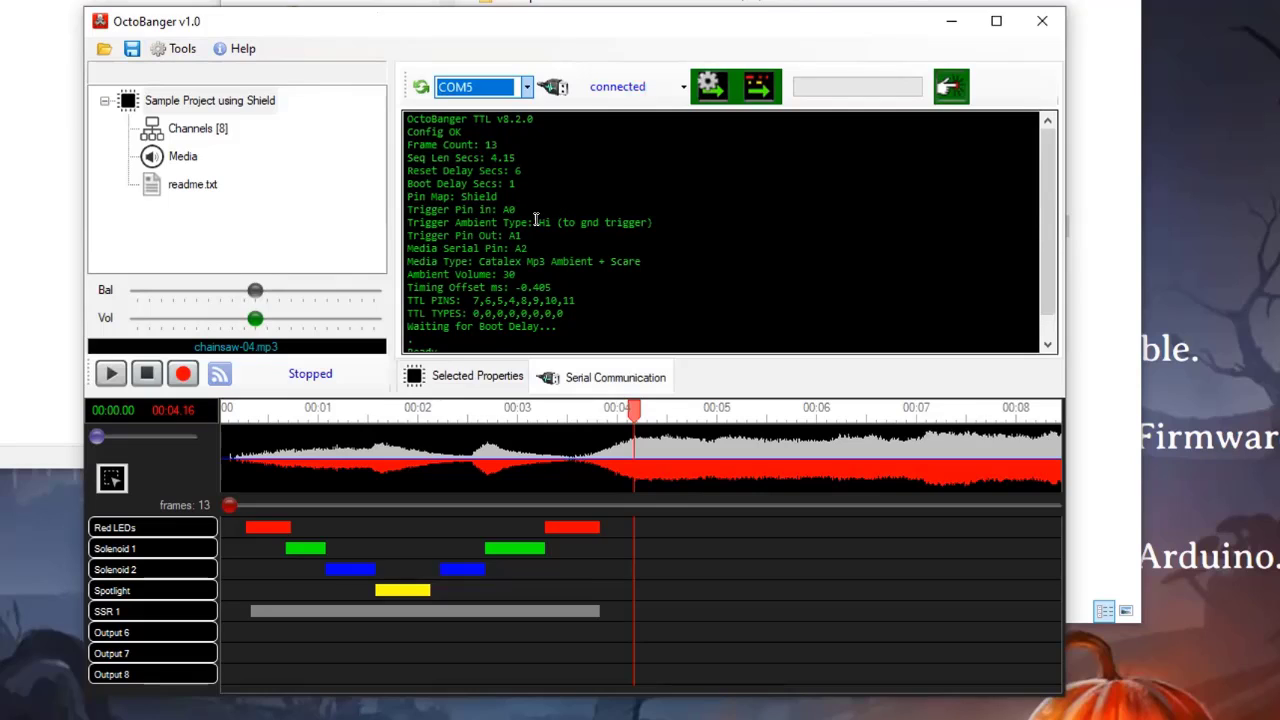
# - Review the trigger pin and pin map lines in the controller's serial output, and toggle the sequence player's broadcast option
pyautogui.click(508, 206)
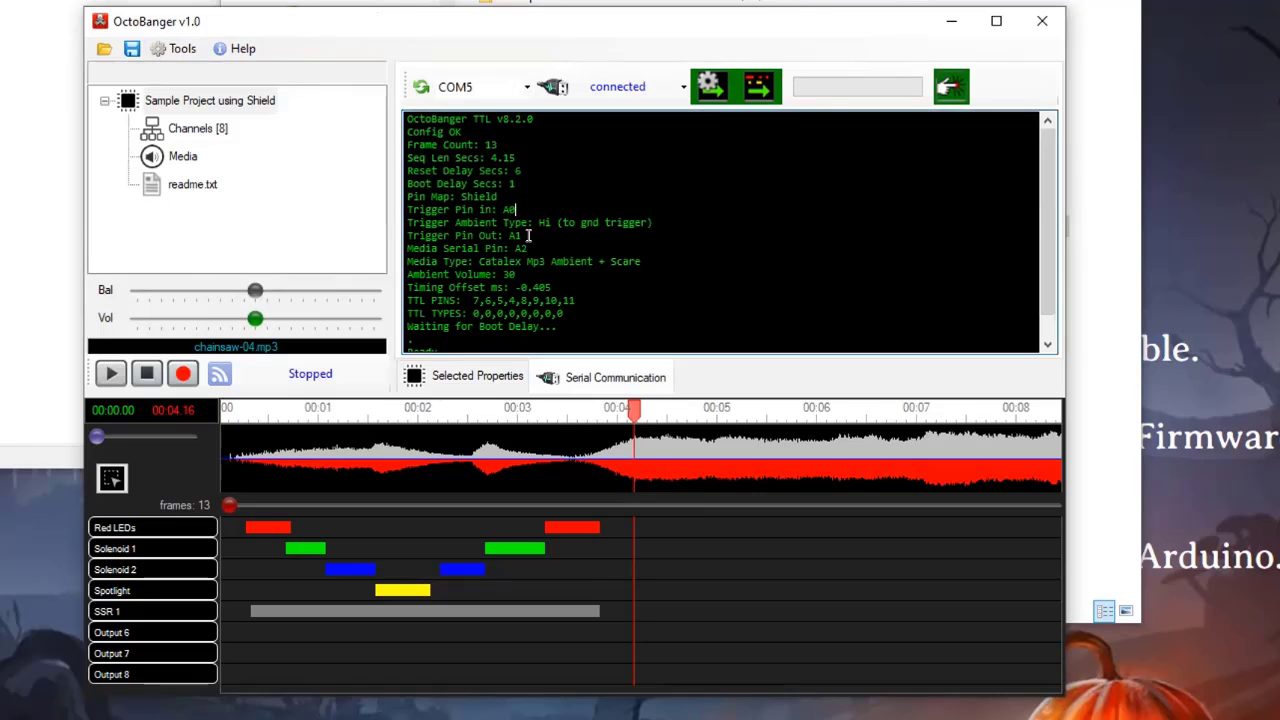
pyautogui.doubleClick(462, 197)
pyautogui.click(552, 189)
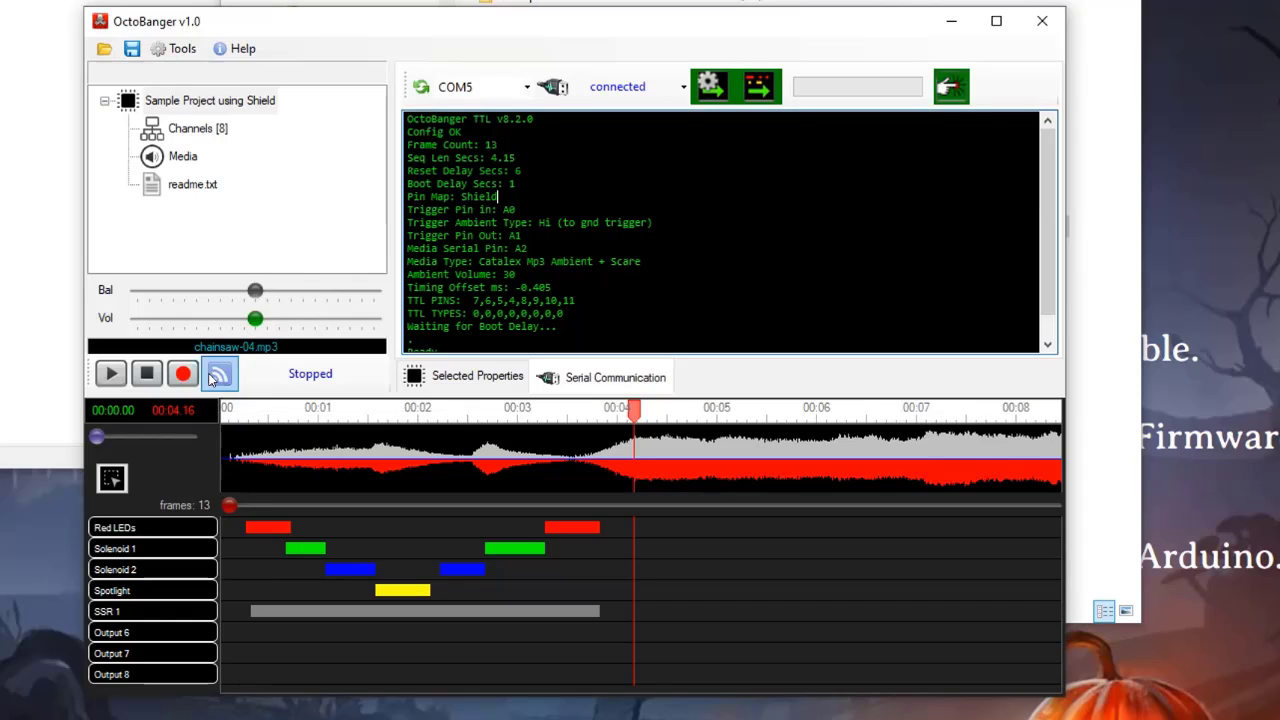
pyautogui.click(214, 377)
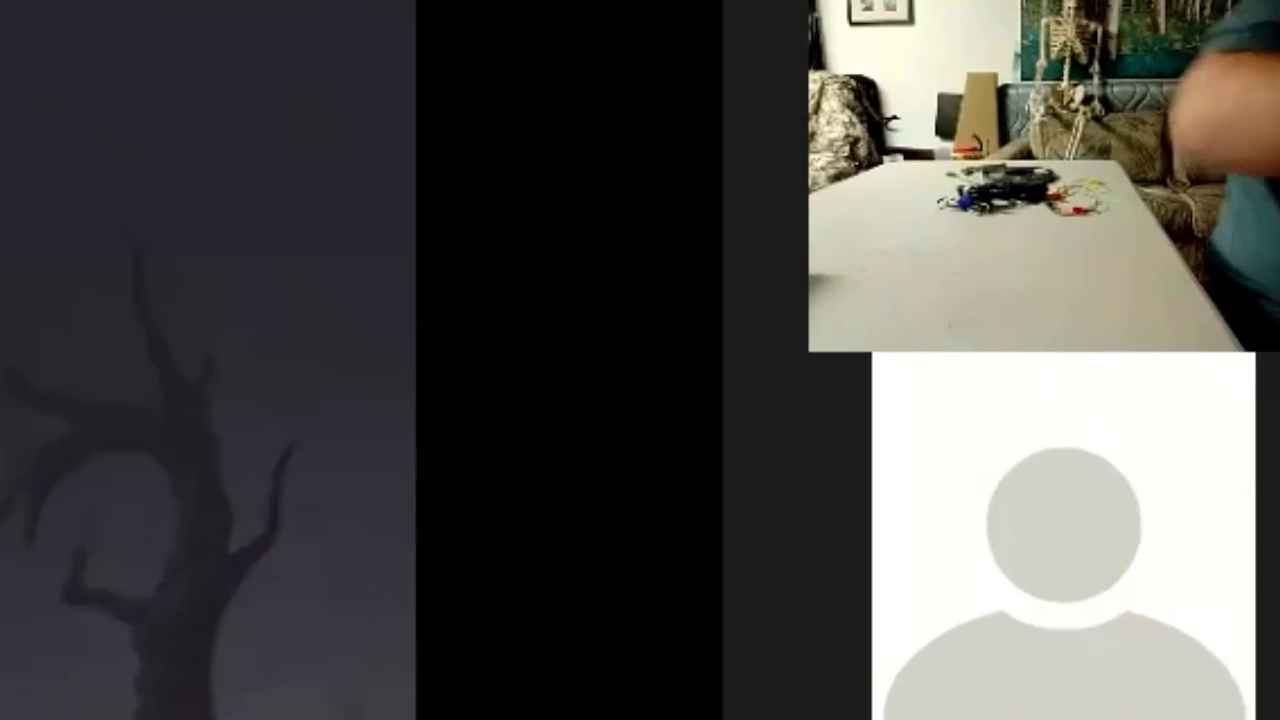